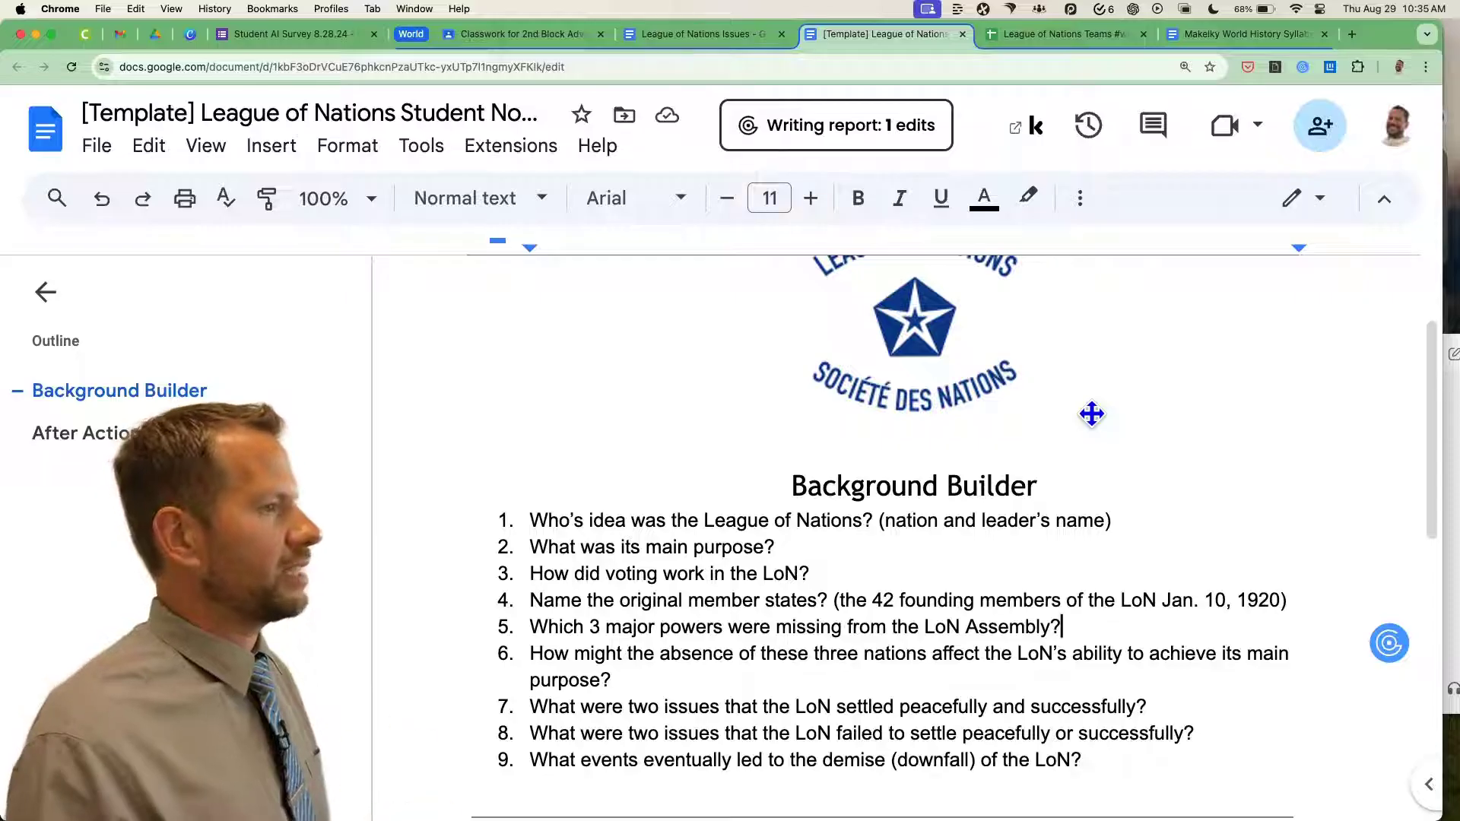
Copy question 4 about the original member states from the document and search Google for it in a new tab.
{"action": "triple_click", "coordinate": [956, 597]}
{"action": "key", "text": "super+c"}
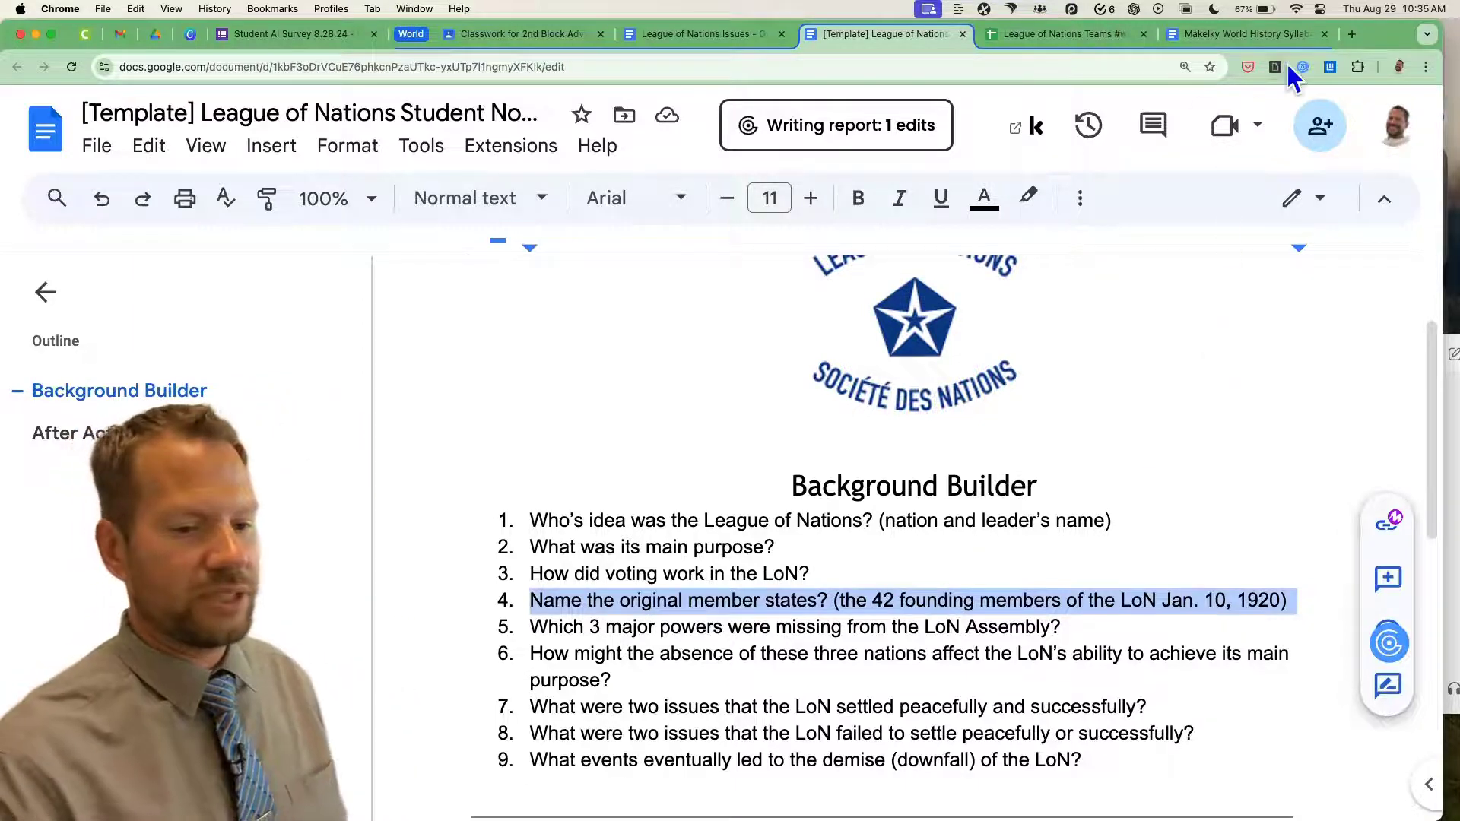
{"action": "left_click", "coordinate": [1349, 34]}
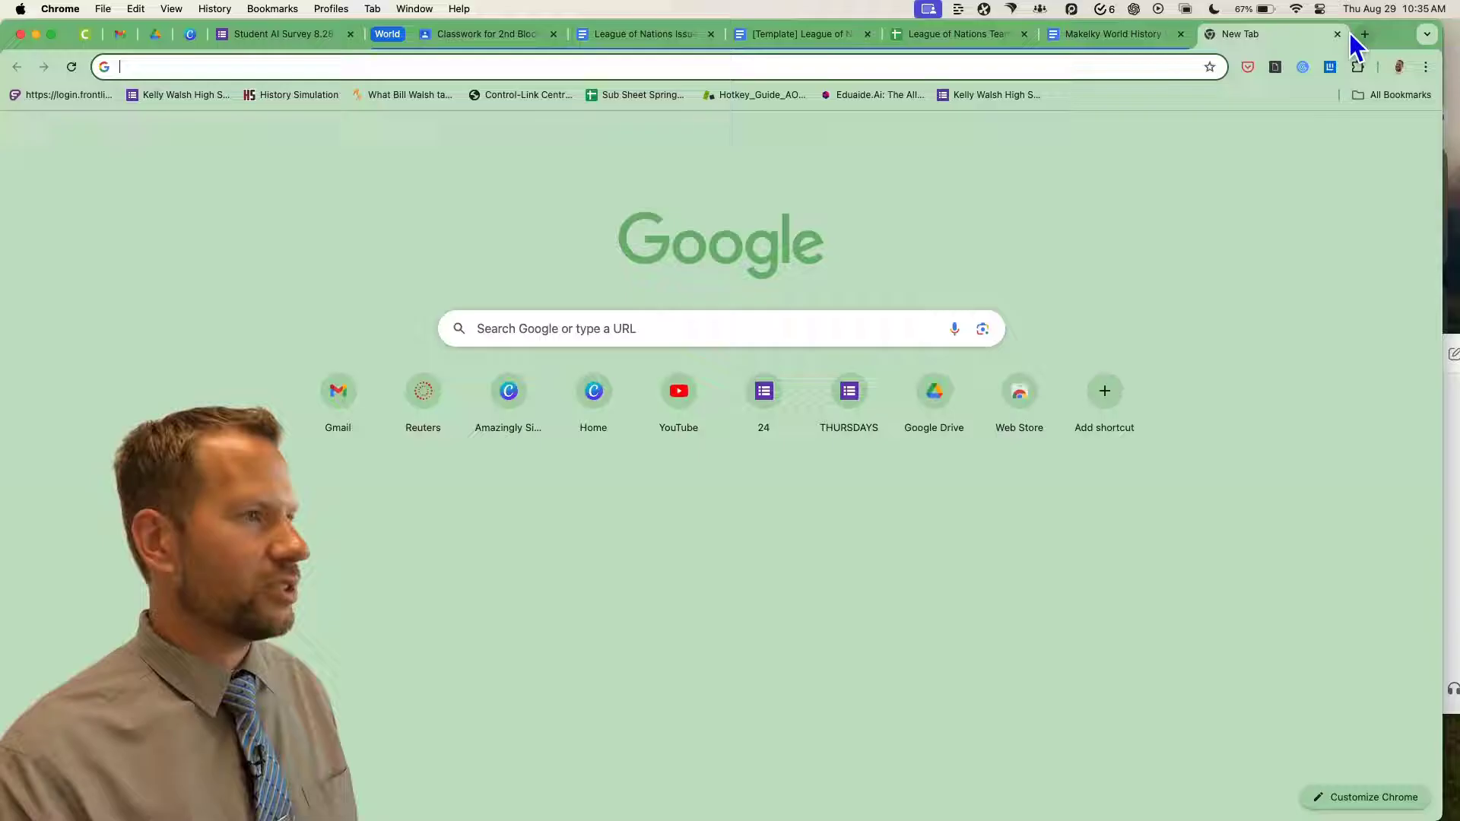
{"action": "left_click", "coordinate": [658, 328]}
{"action": "key", "text": "super+v"}
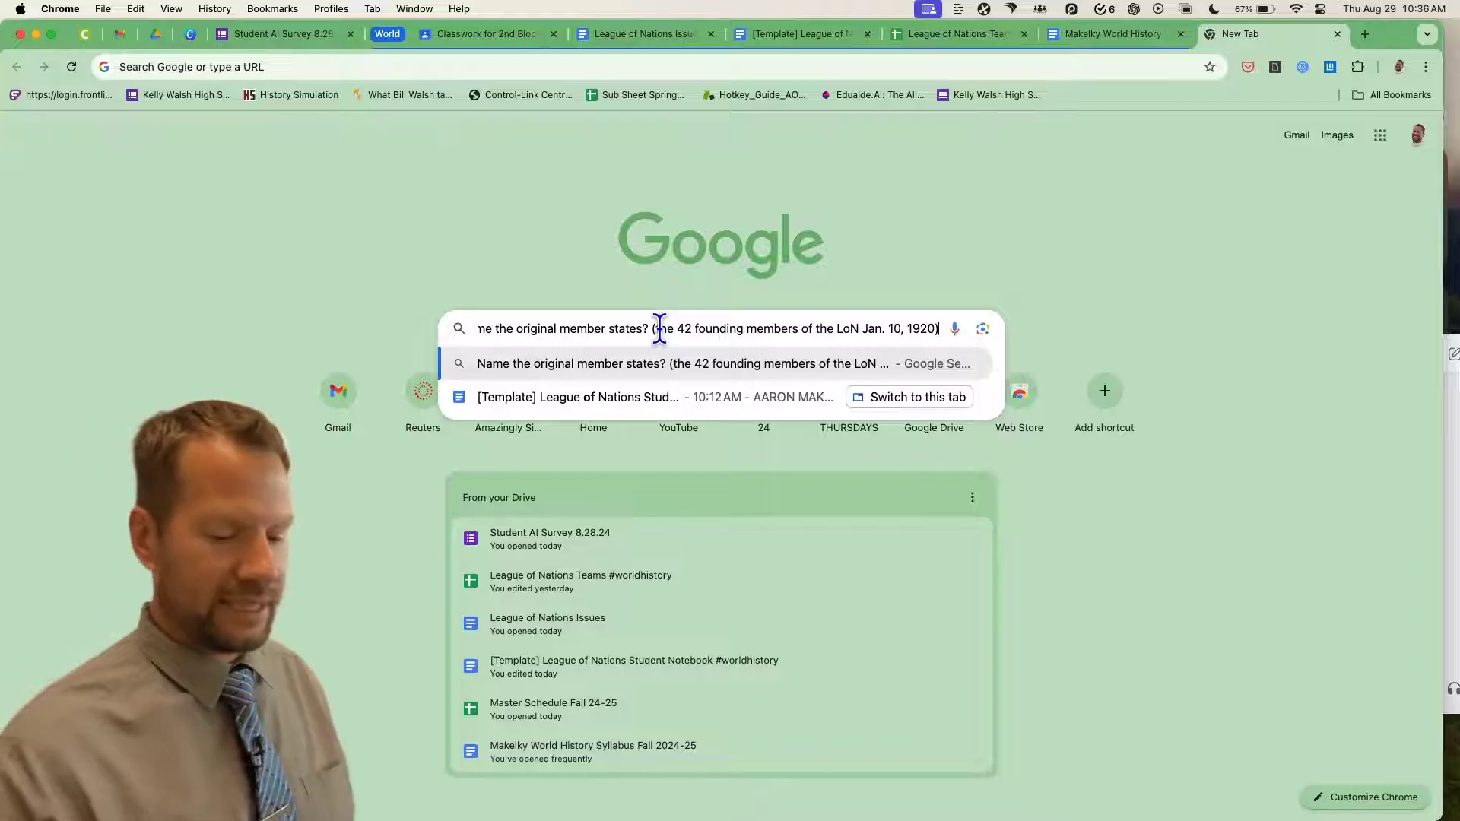
{"action": "key", "text": "Return"}
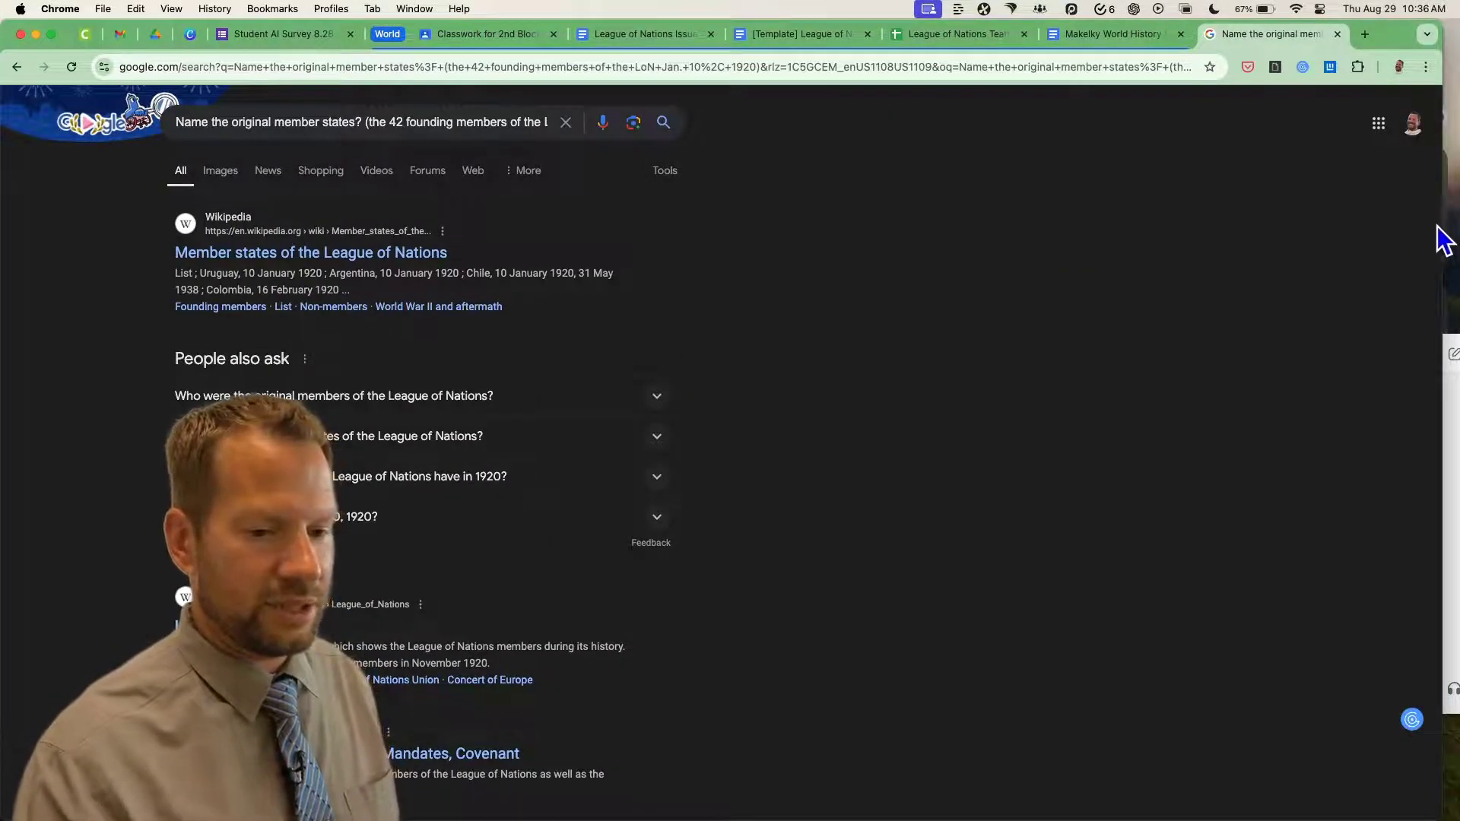
Open the Wikipedia article on member states of the League of Nations and examine its founding members section and list of members.
{"action": "left_click", "coordinate": [370, 258]}
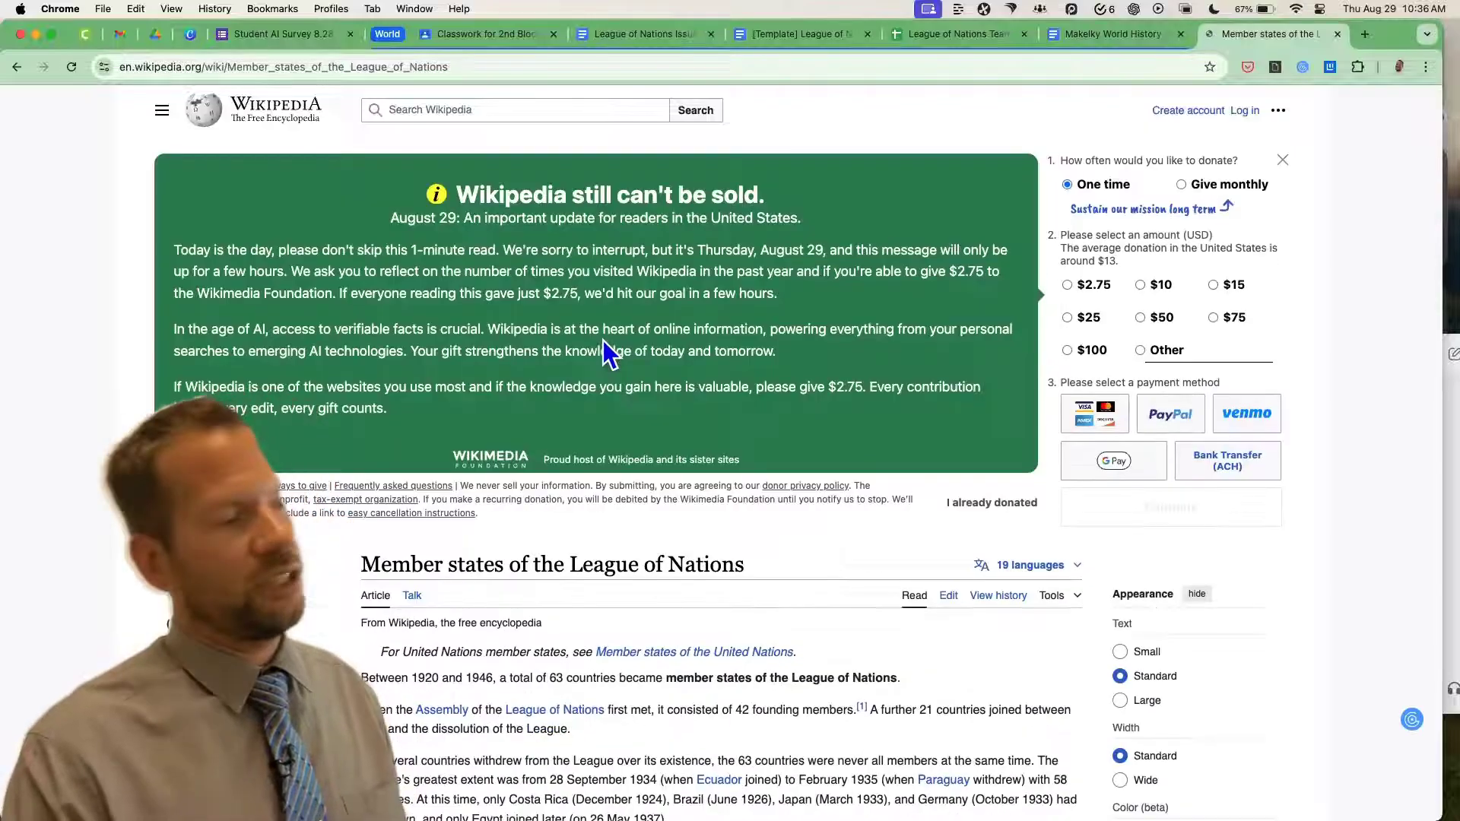
{"action": "scroll", "coordinate": [604, 340], "scroll_direction": "down", "scroll_amount": 1}
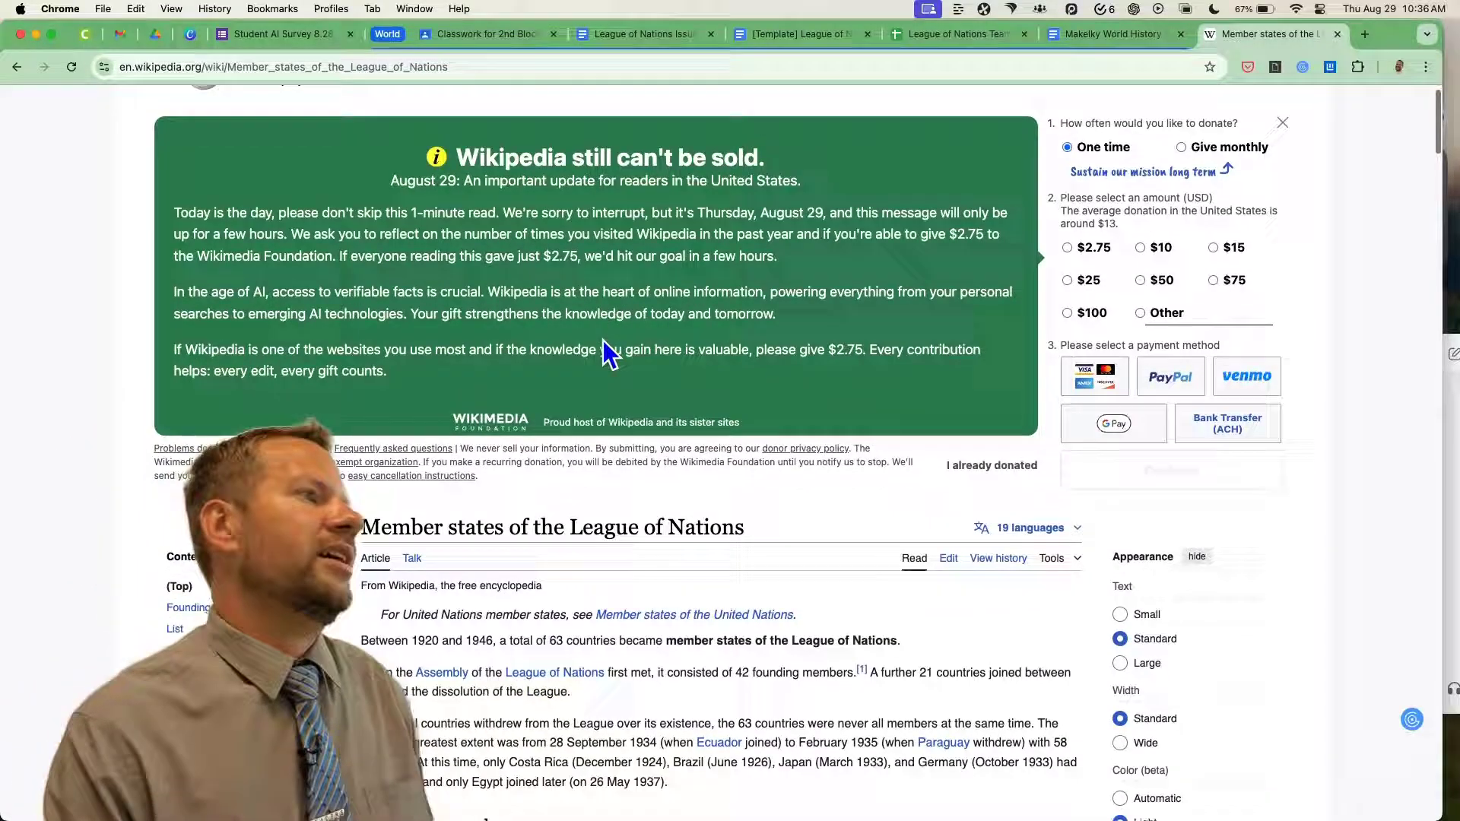
{"action": "scroll", "coordinate": [603, 351], "scroll_direction": "down", "scroll_amount": 1}
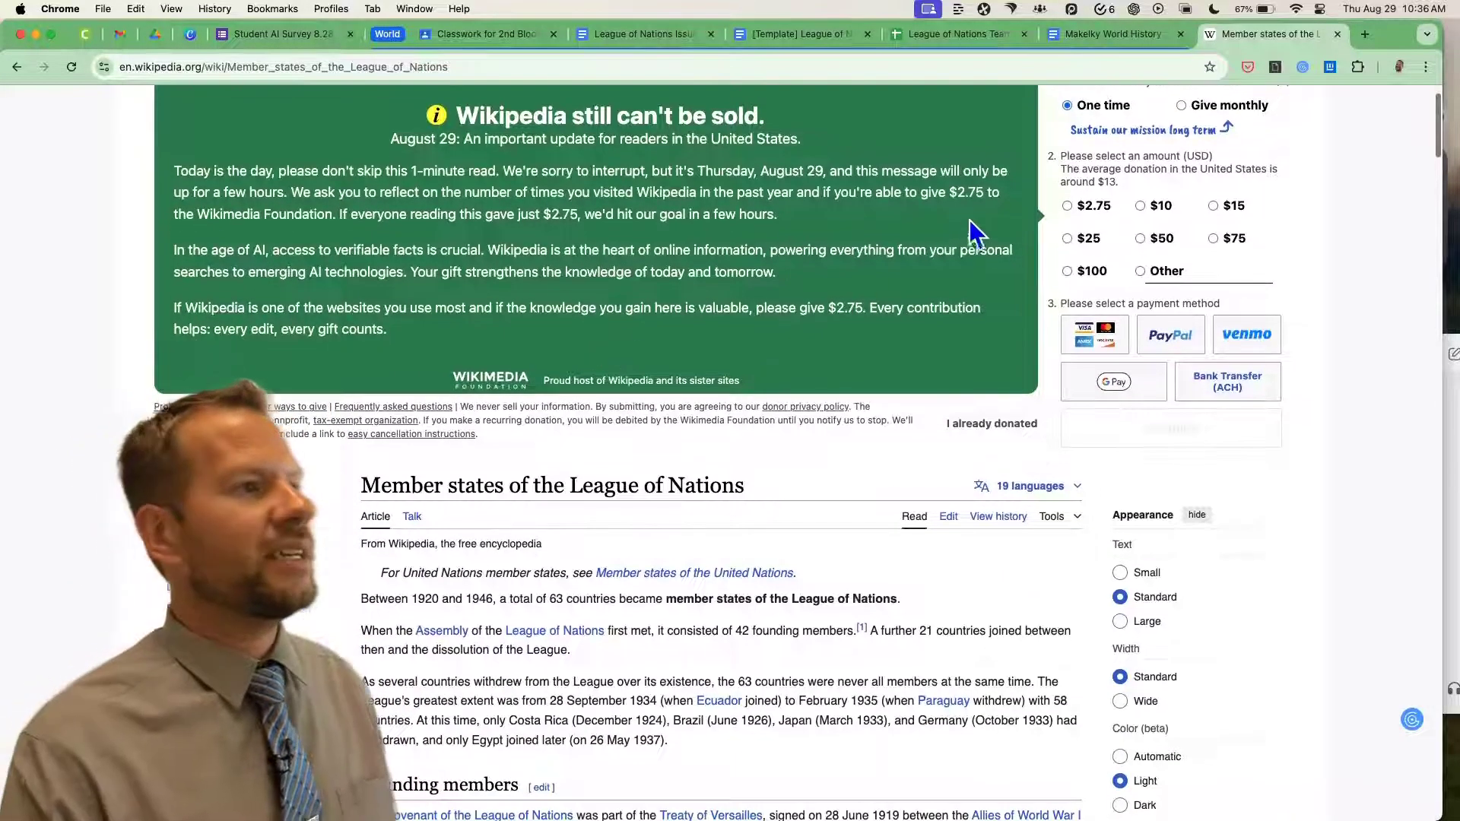
{"action": "scroll", "coordinate": [769, 420], "scroll_direction": "down", "scroll_amount": 5}
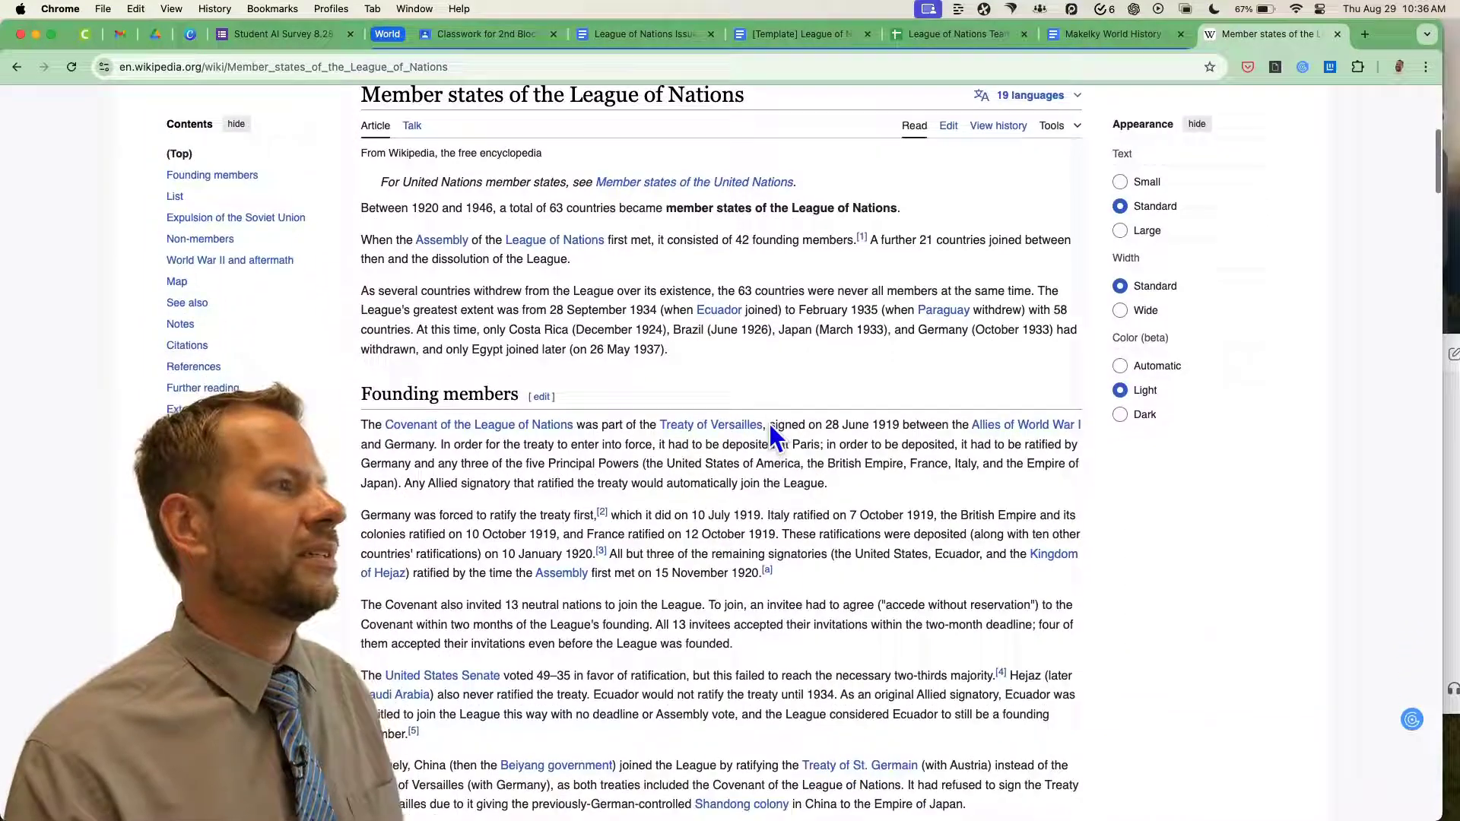
{"action": "scroll", "coordinate": [769, 423], "scroll_direction": "down", "scroll_amount": 15}
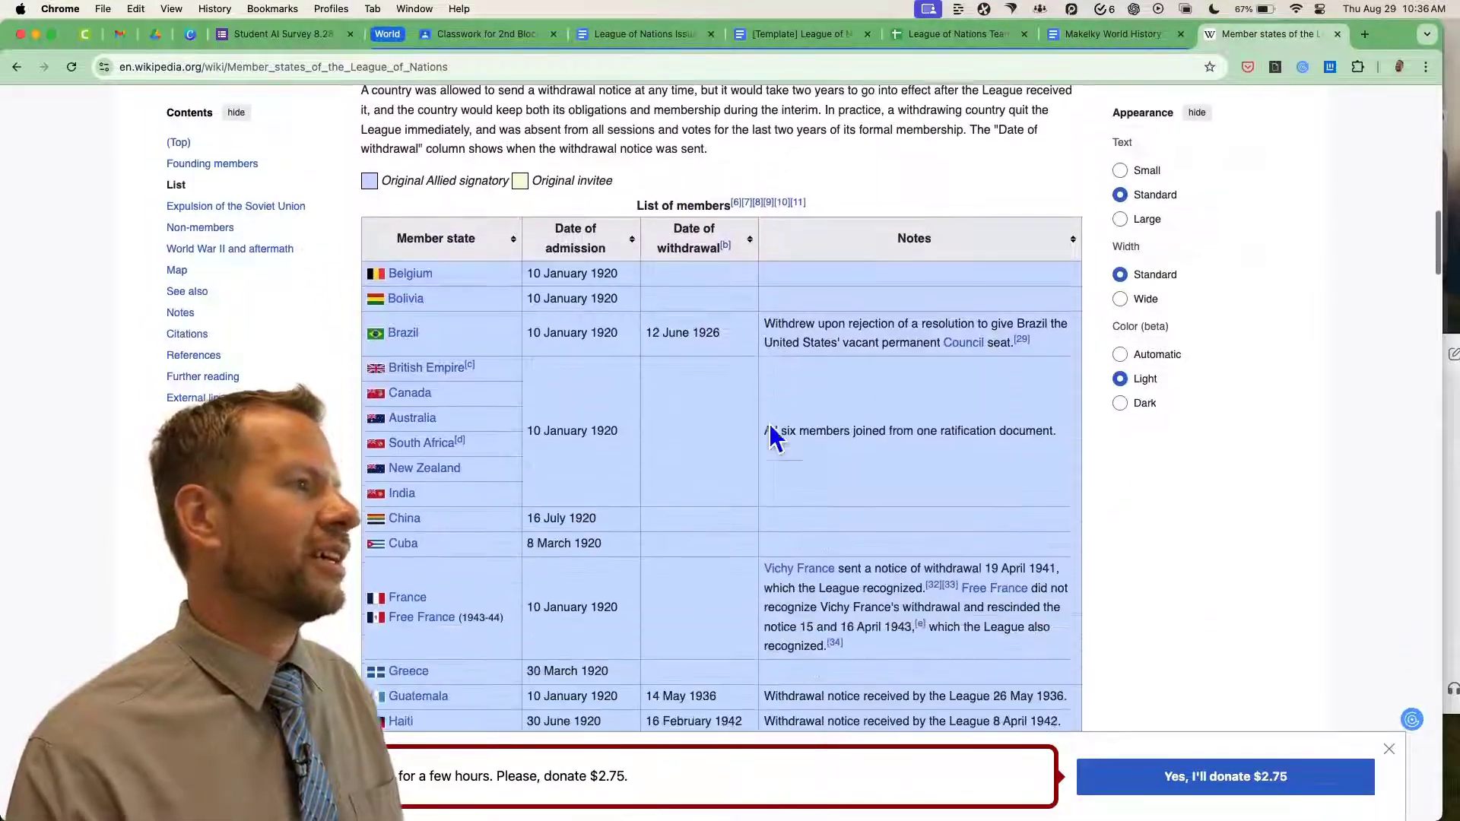
{"action": "scroll", "coordinate": [770, 430], "scroll_direction": "down", "scroll_amount": 3}
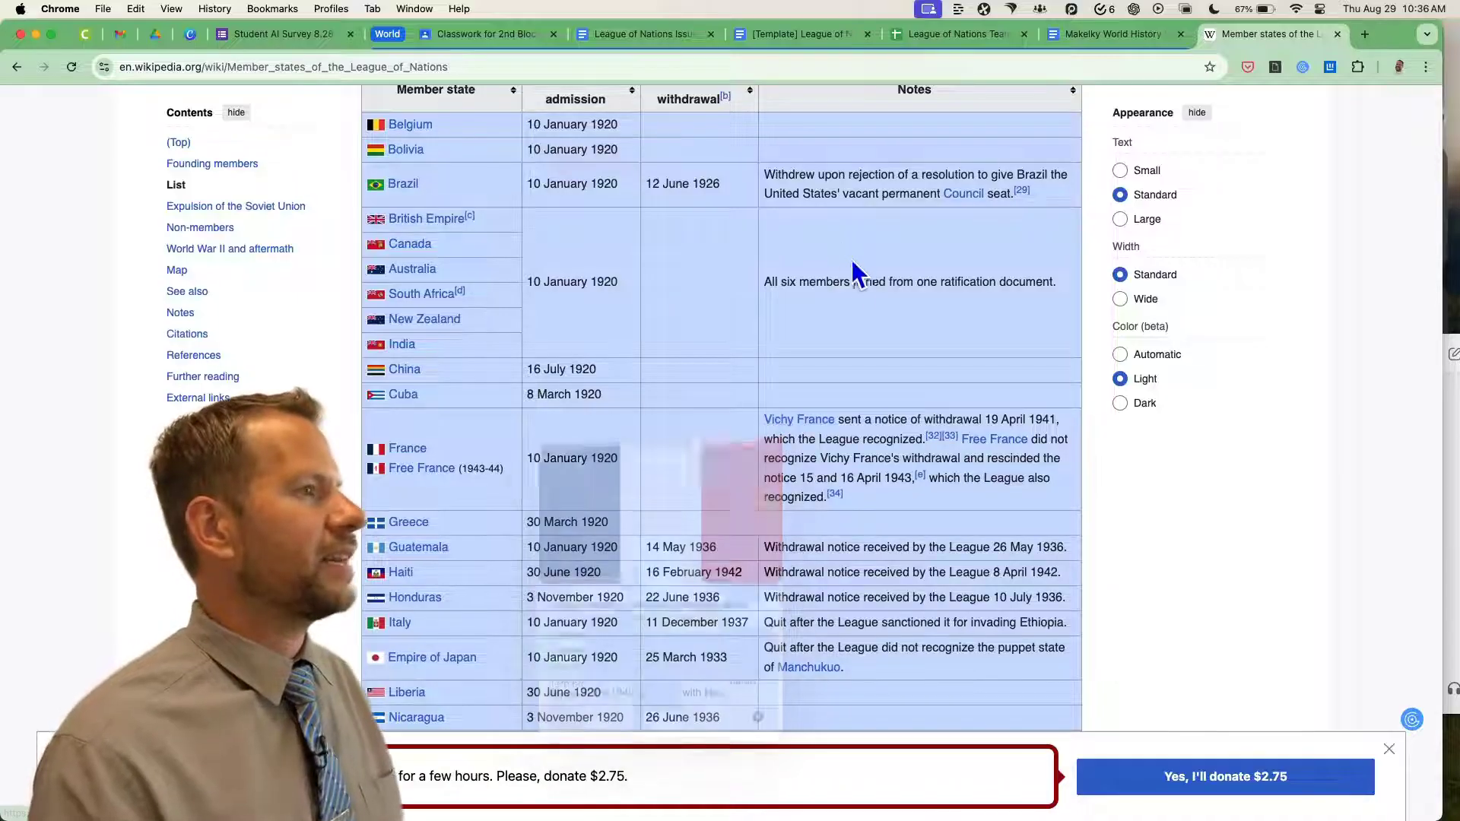
Return to the Google search results and look through the related questions and other sources.
{"action": "left_click", "coordinate": [16, 68]}
{"action": "scroll", "coordinate": [335, 320], "scroll_direction": "down", "scroll_amount": 2}
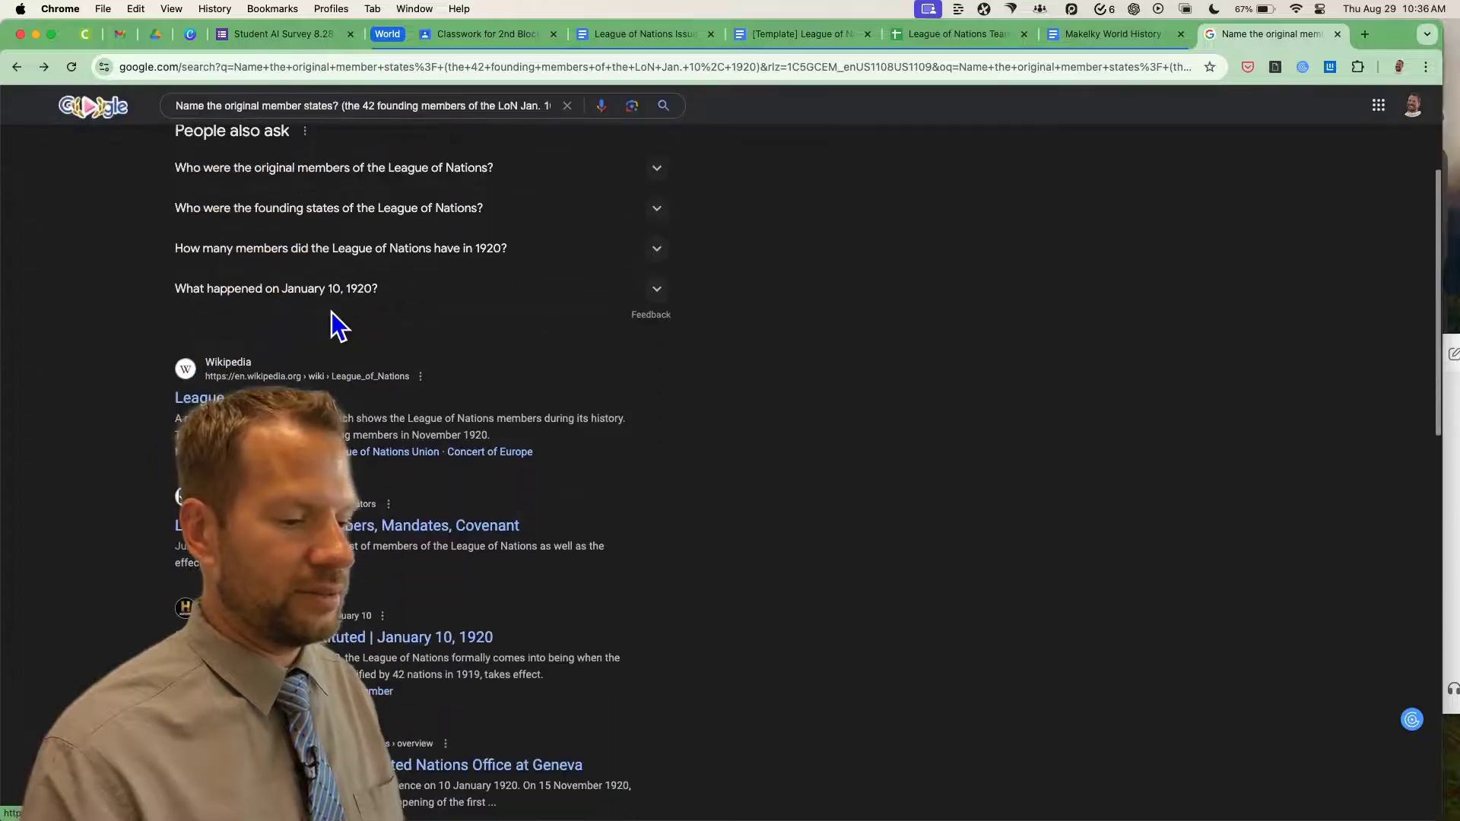
{"action": "scroll", "coordinate": [332, 312], "scroll_direction": "down", "scroll_amount": 2}
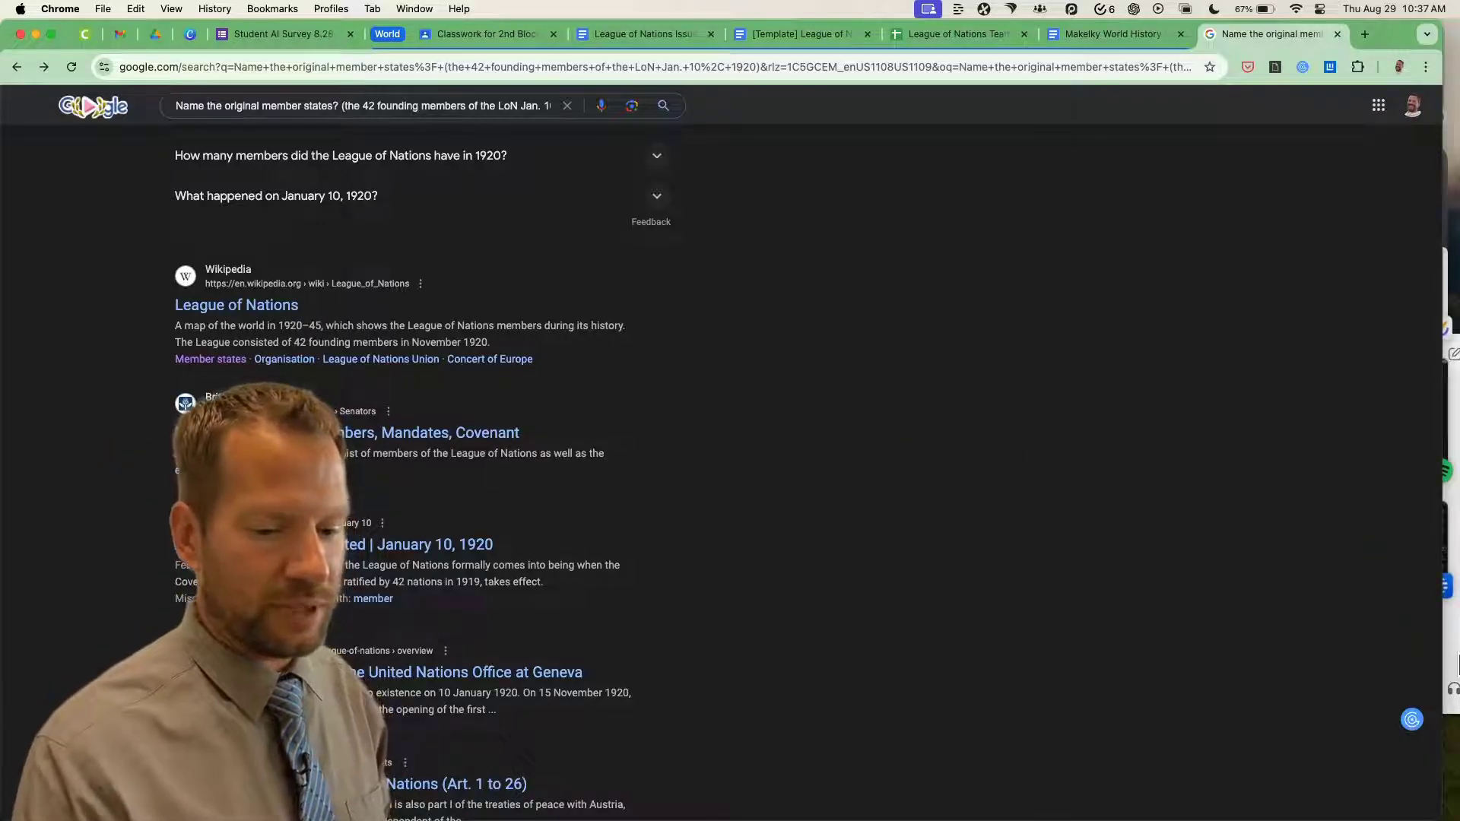
Switch to the Perplexity thread in the Arc browser, hide the browser sidebar and open a prompt for a new thread.
{"action": "mouse_move", "coordinate": [15, 274]}
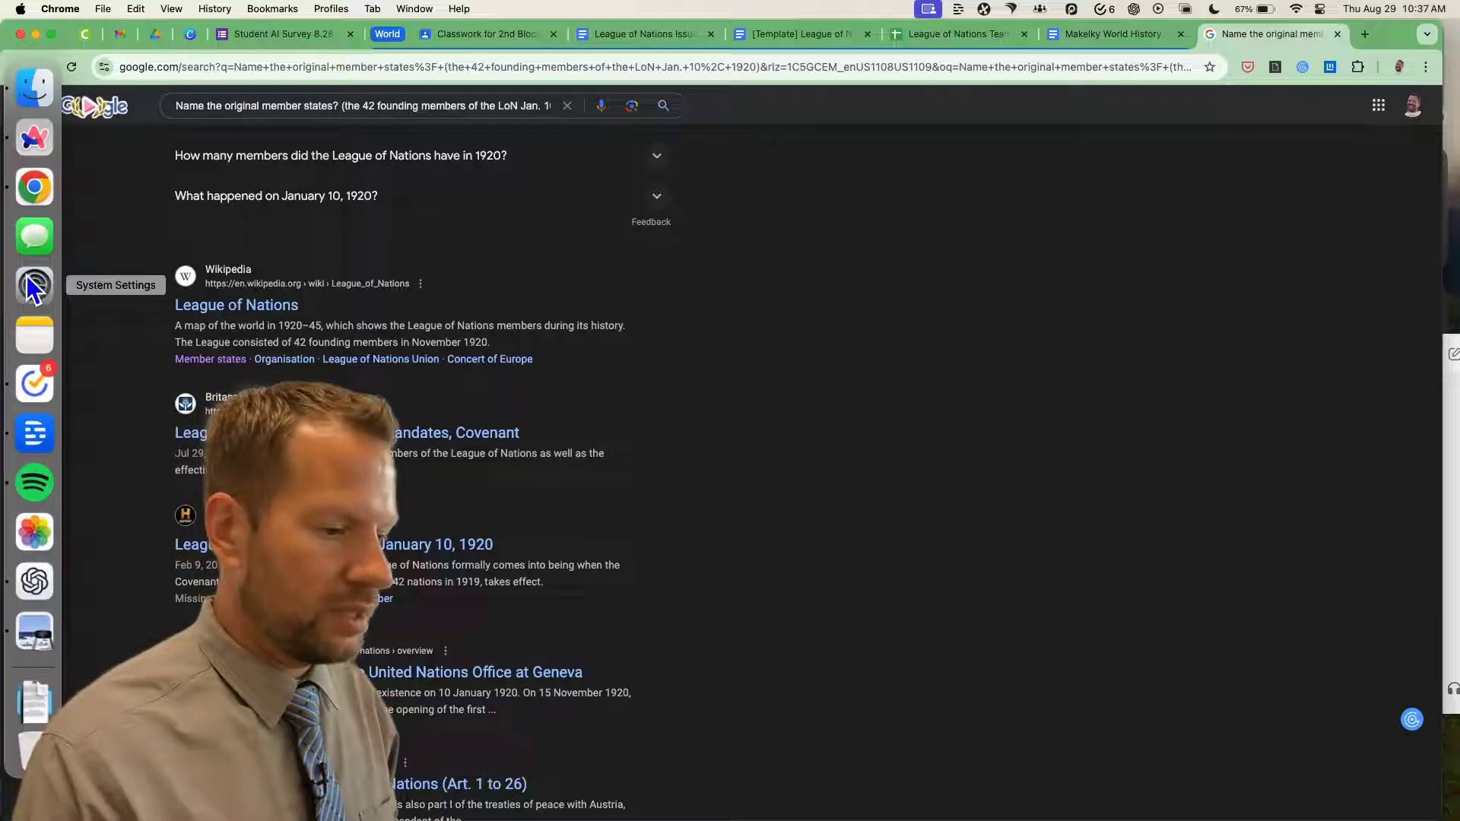
{"action": "left_click", "coordinate": [30, 142]}
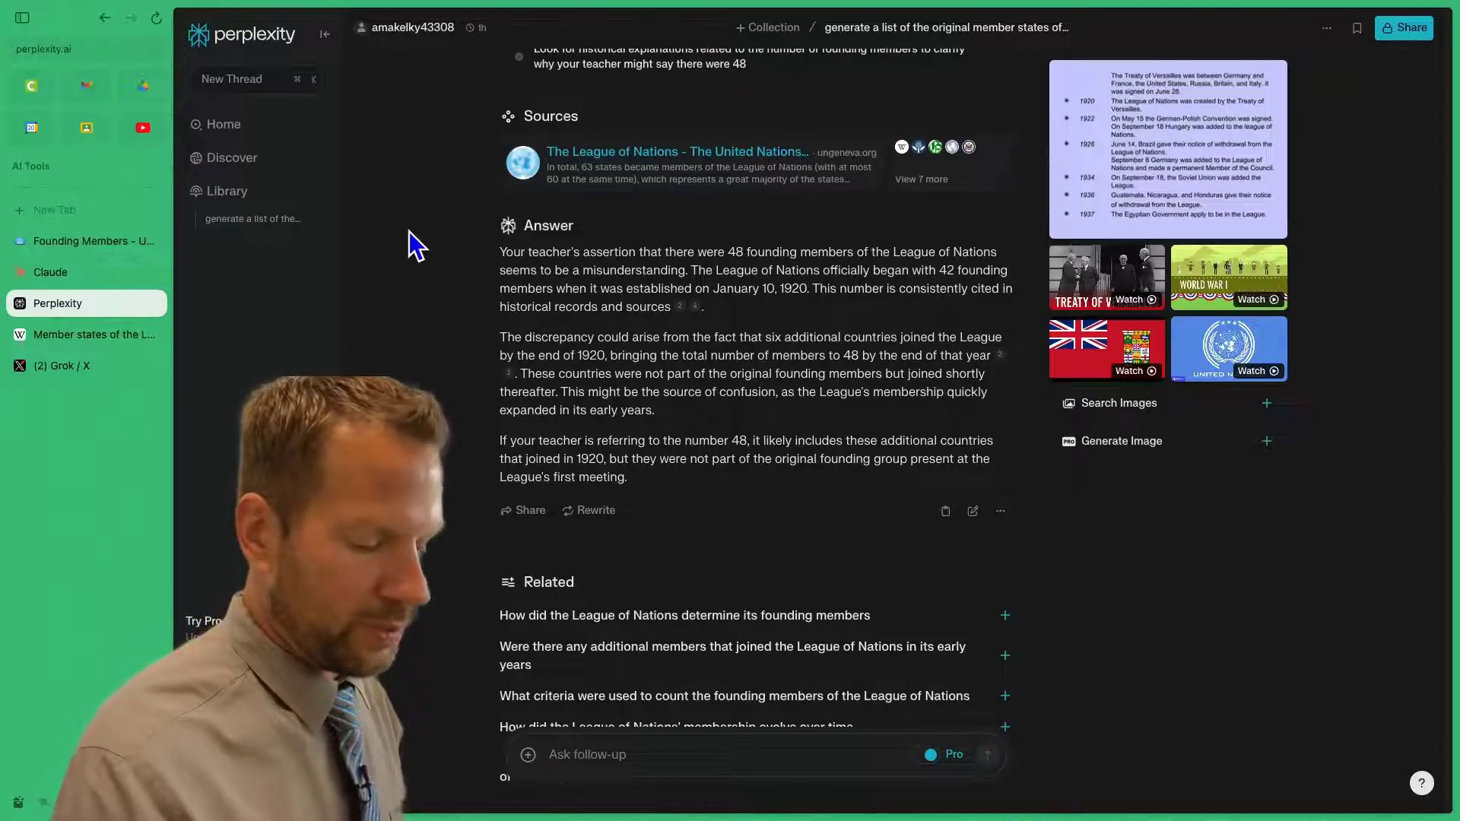
{"action": "key", "text": "super+s"}
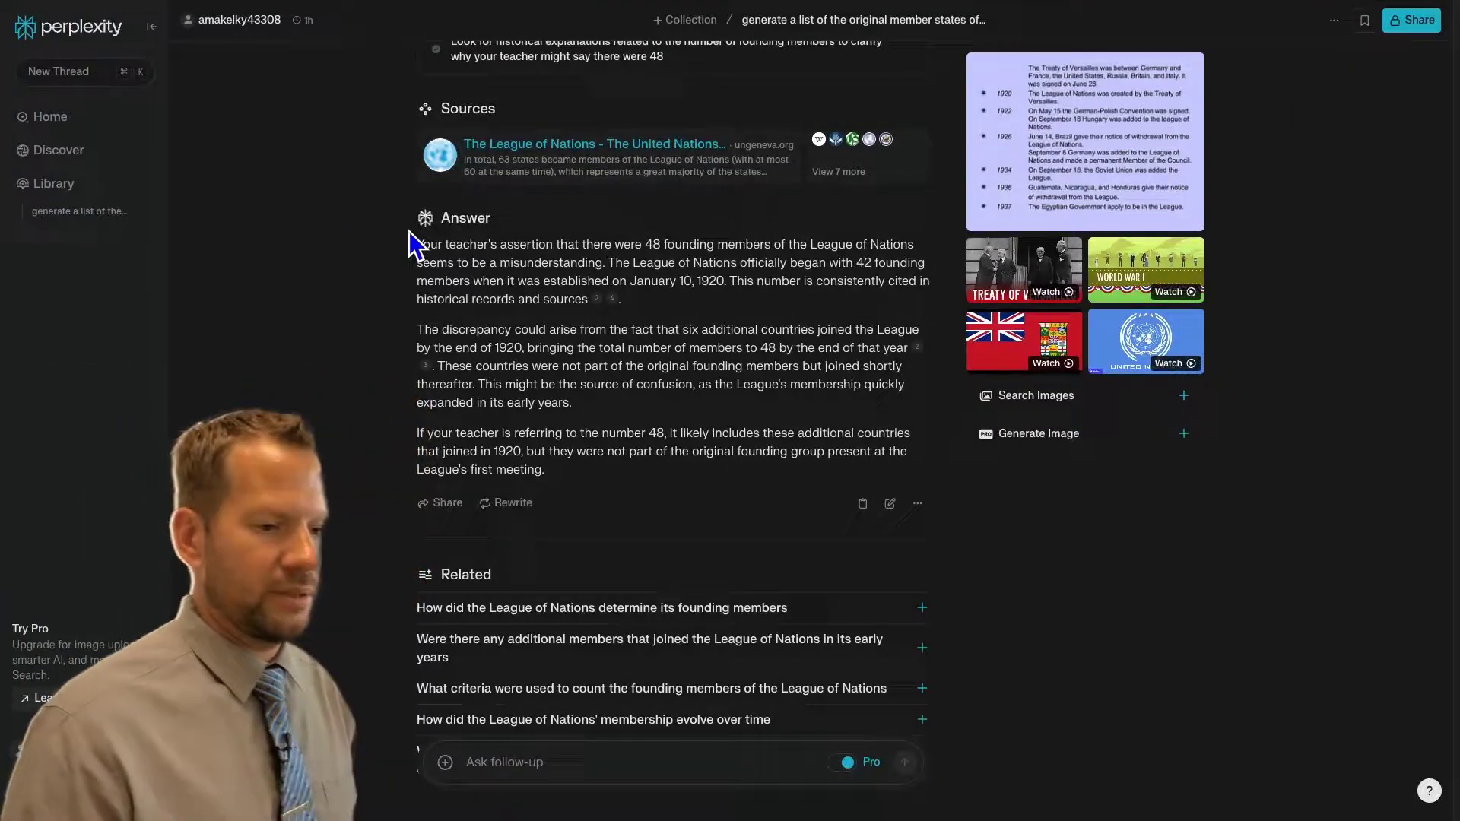
{"action": "scroll", "coordinate": [417, 245], "scroll_direction": "up", "scroll_amount": 20}
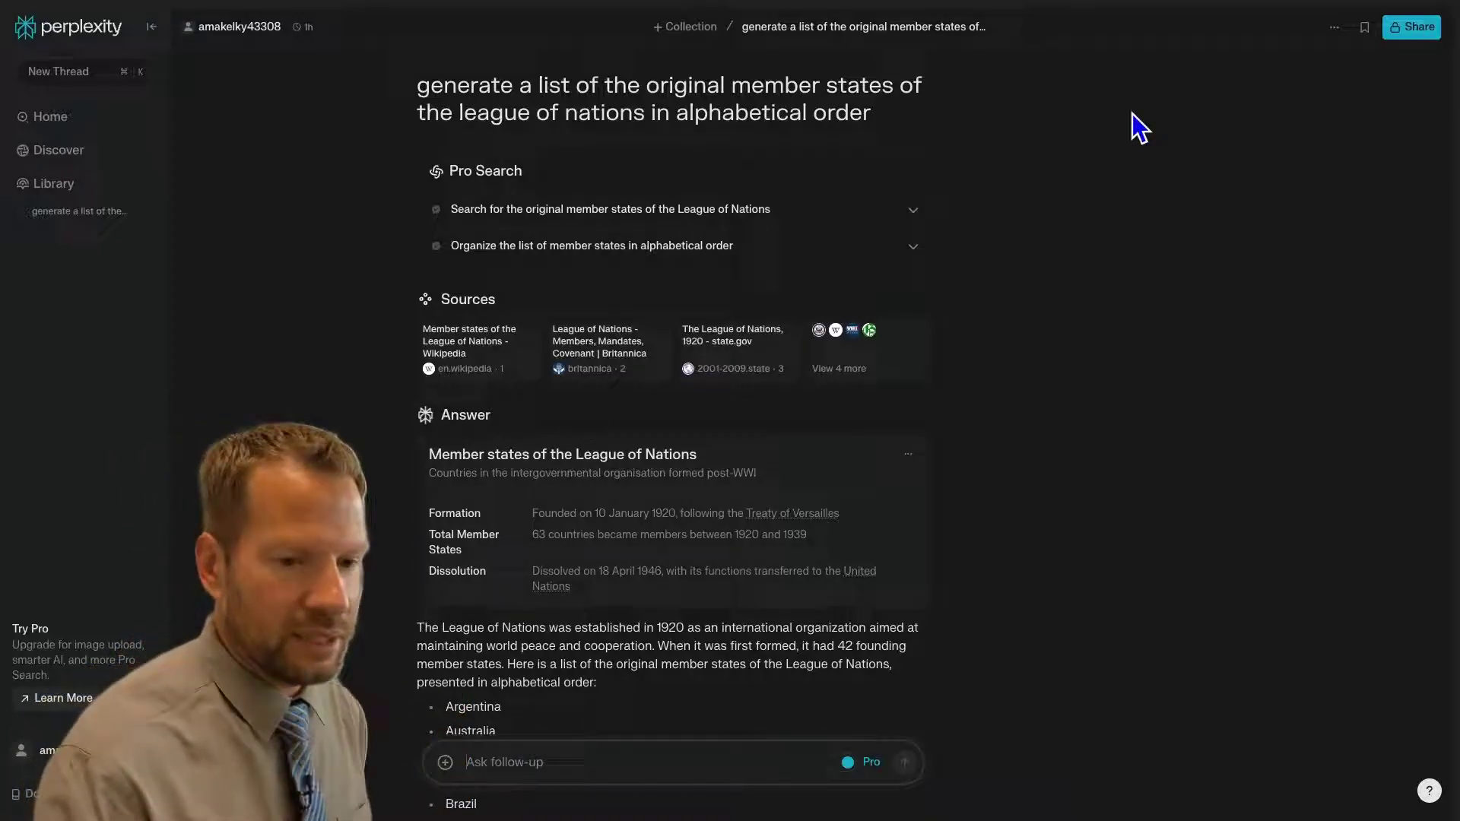
{"action": "left_click", "coordinate": [89, 88]}
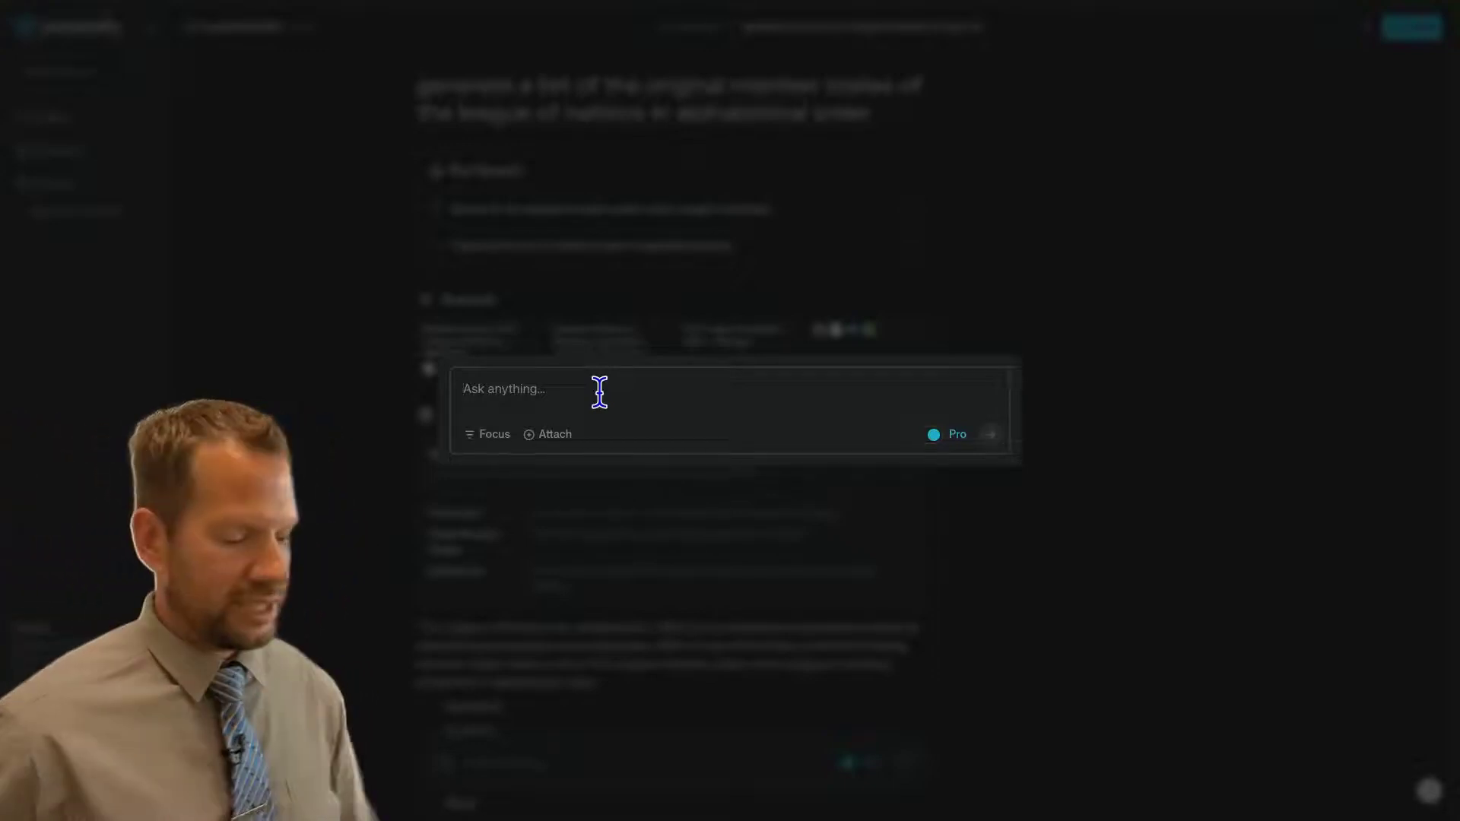
{"action": "type", "text": "Name the original member states? (the 42 founding members of the LoN Jan. 10, 1920)"}
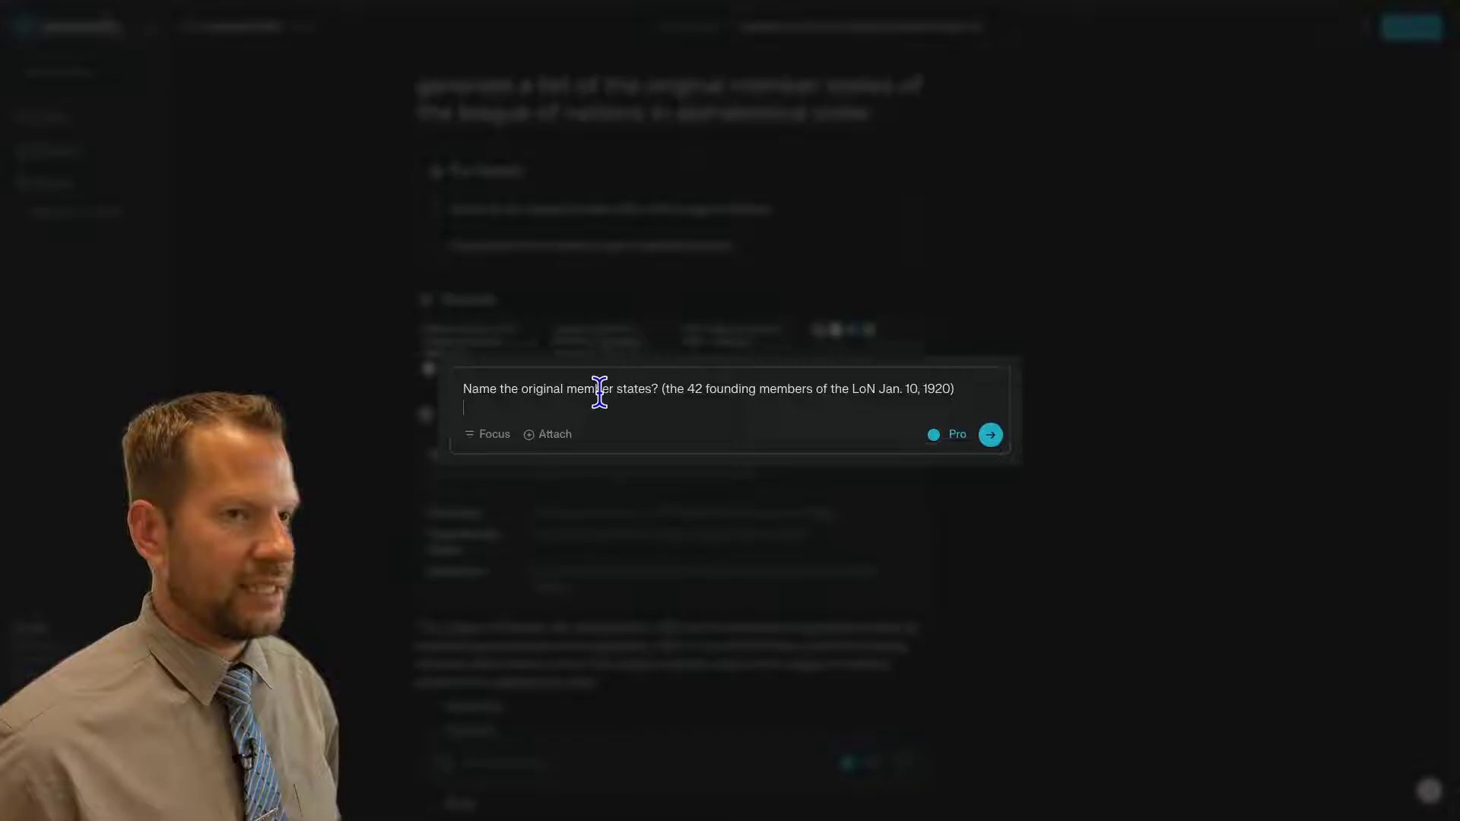
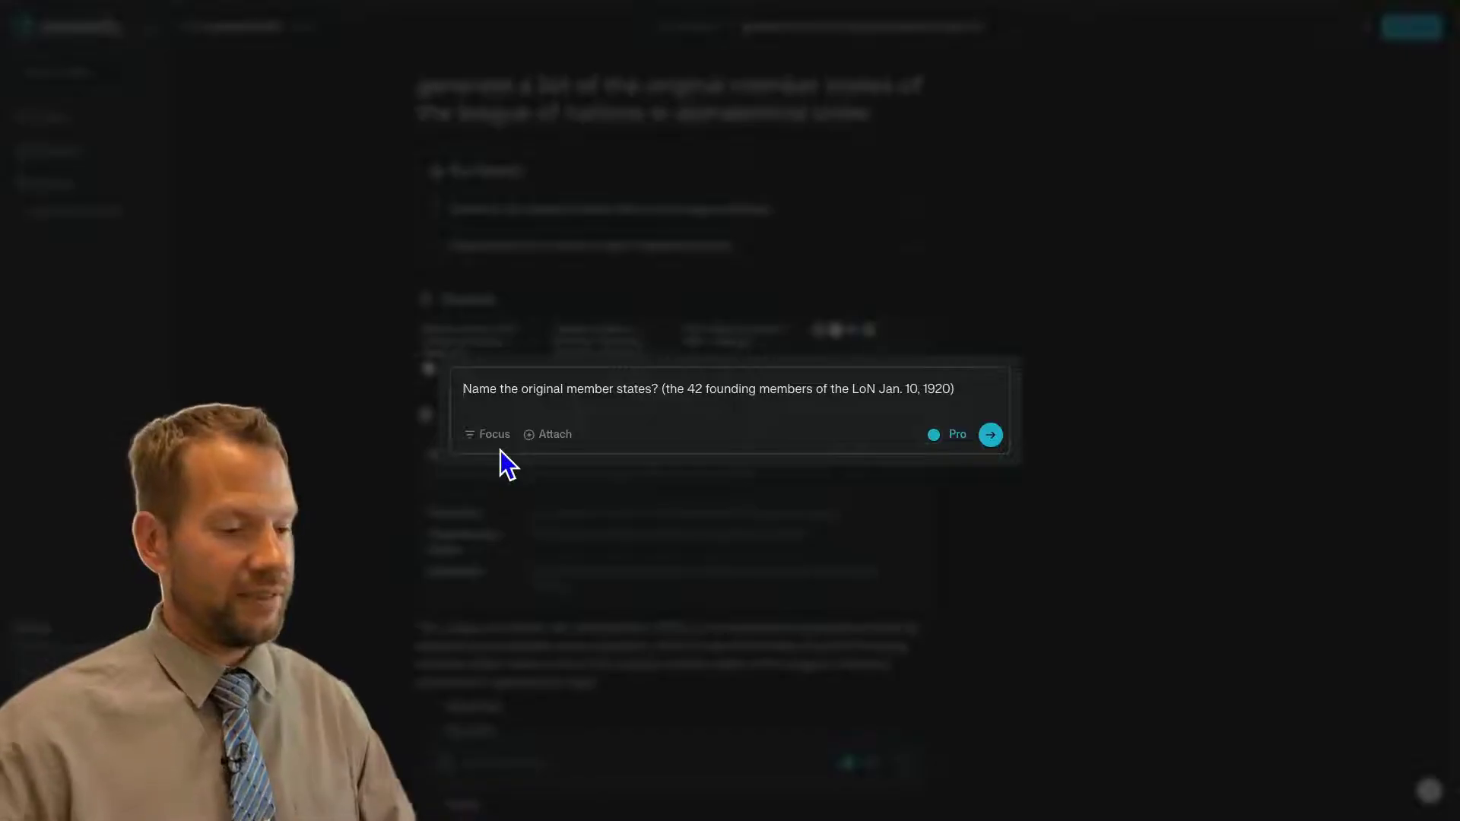
{"action": "triple_click", "coordinate": [463, 389]}
{"action": "key", "text": "BackSpace"}
Begin the prompt with "act like an expert in world history. i am a student in world history who is studying the league of nations.".
{"action": "type", "text": "ac"}
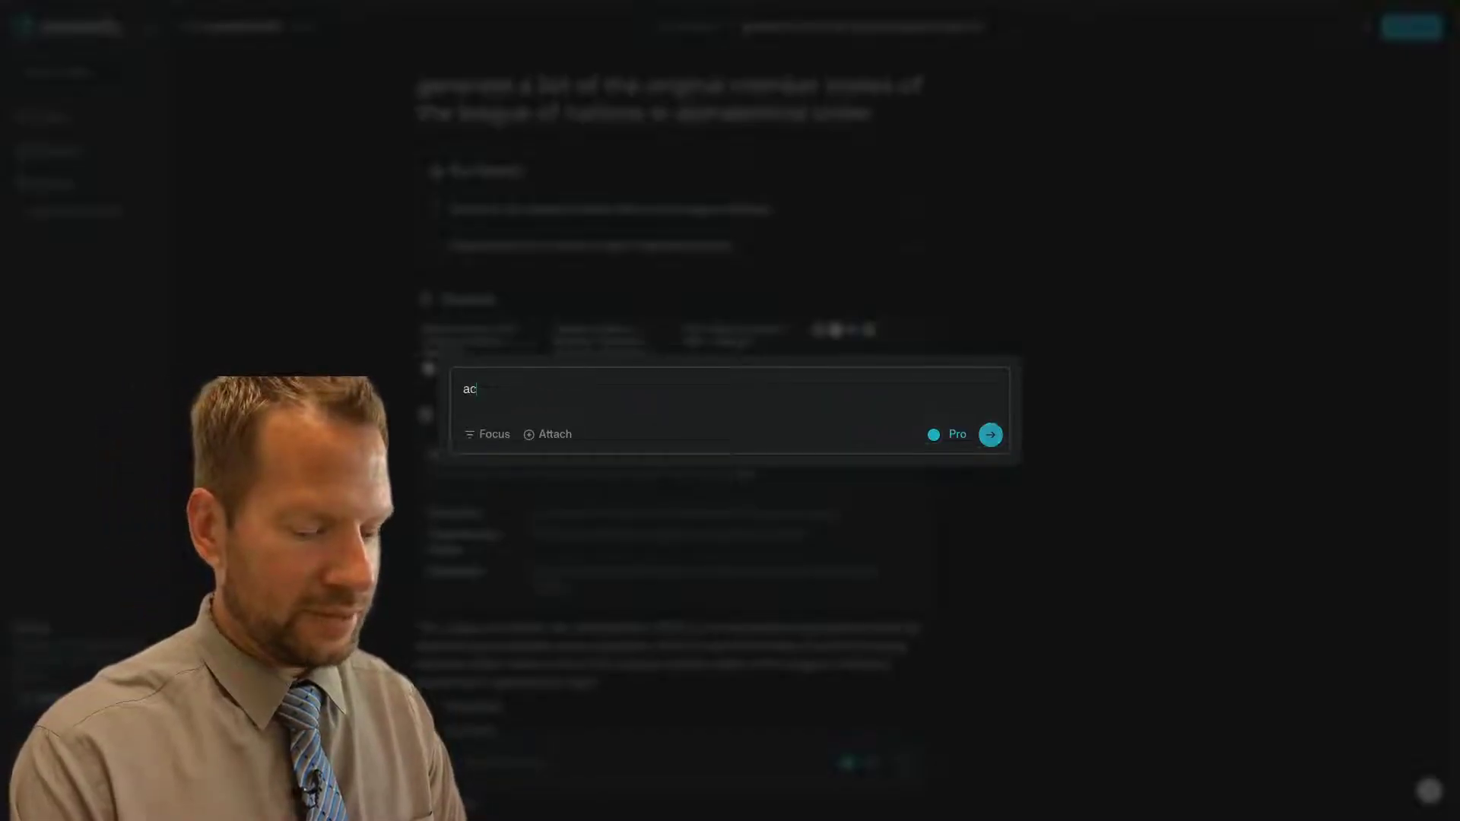
{"action": "type", "text": "t like an expert i"}
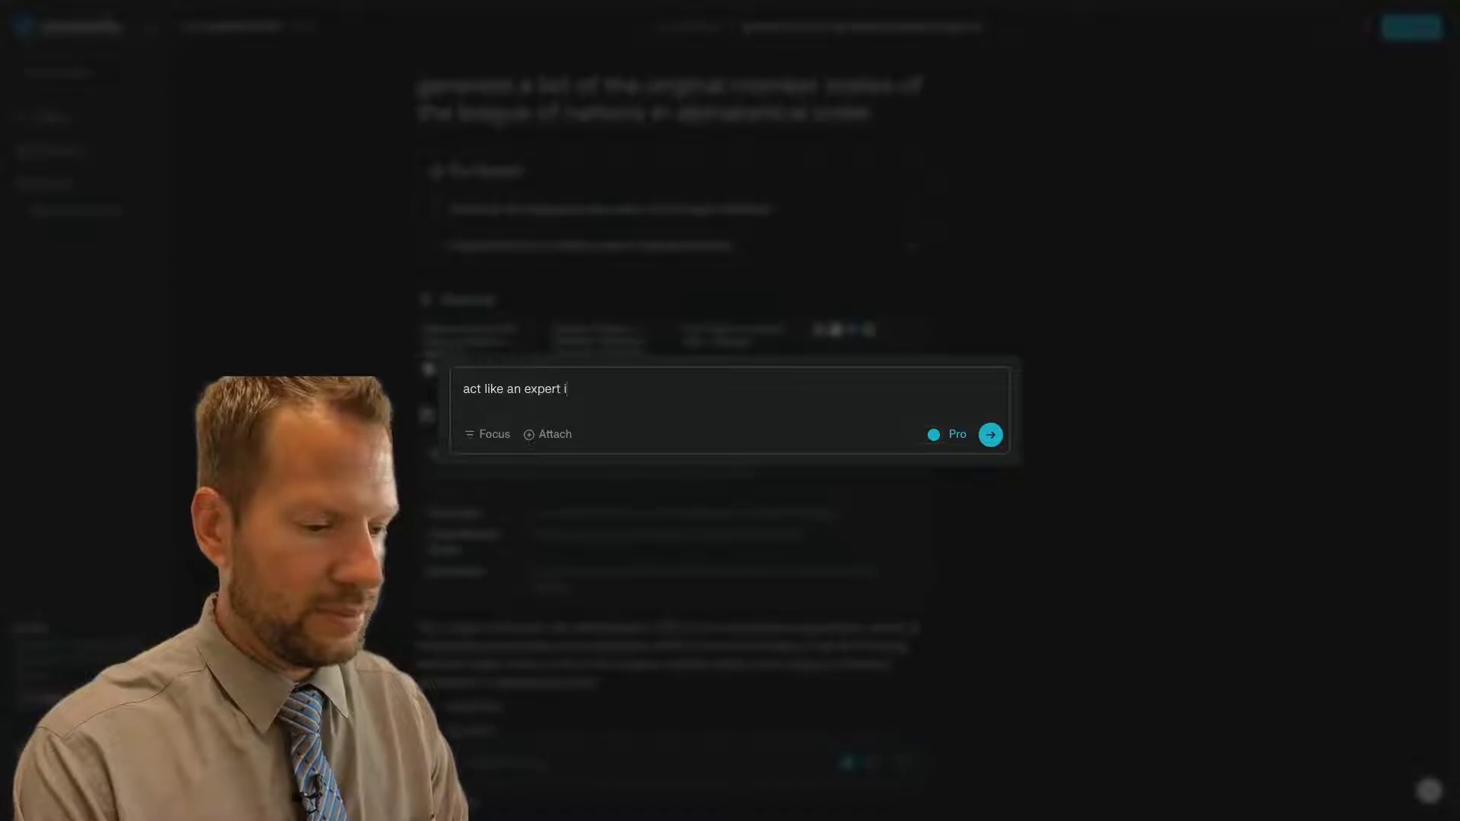
{"action": "type", "text": "n world history."}
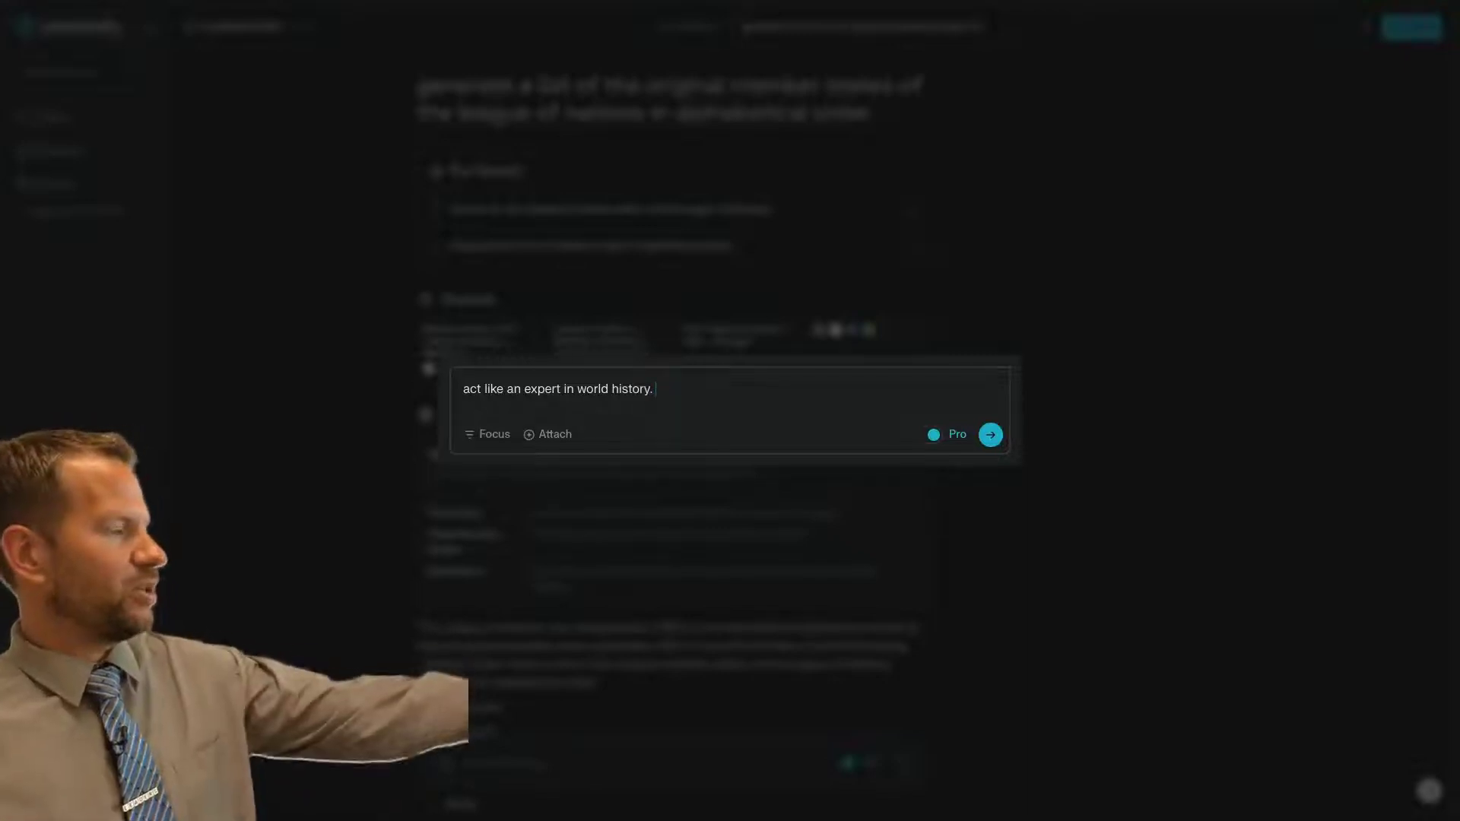
{"action": "type", "text": "i am a"}
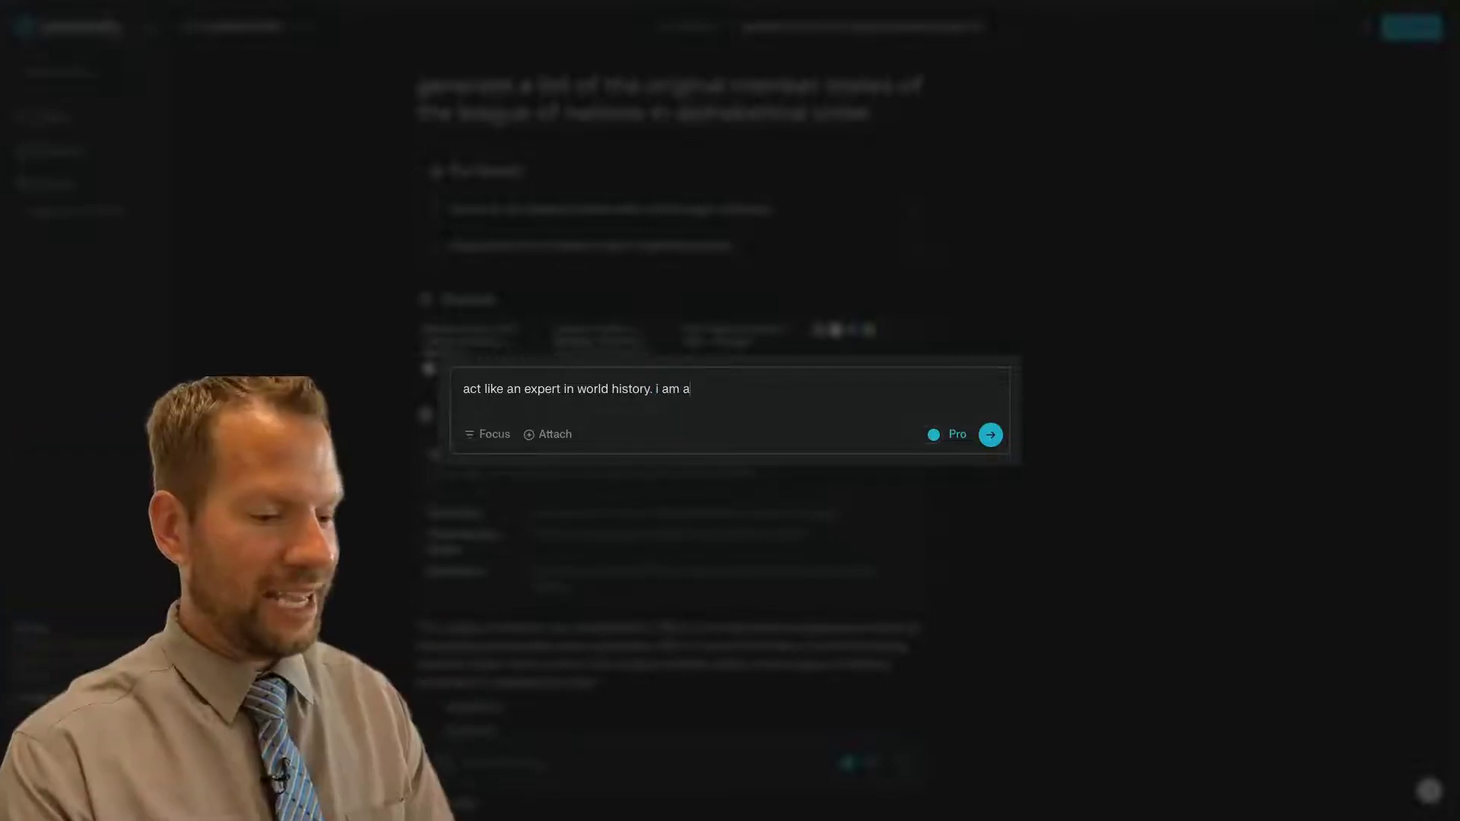
{"action": "type", "text": " student in world history"}
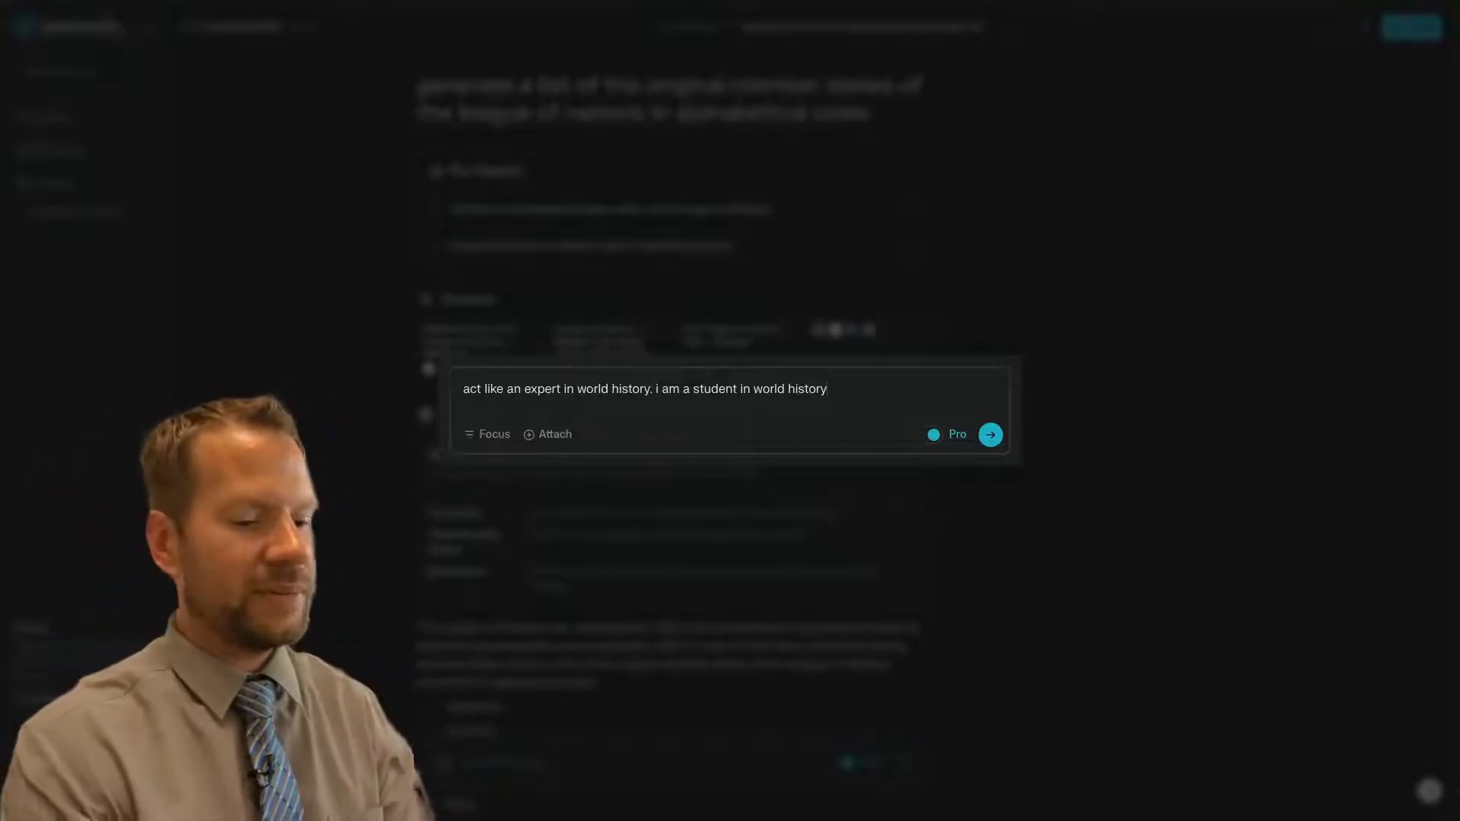
{"action": "type", "text": "who is st"}
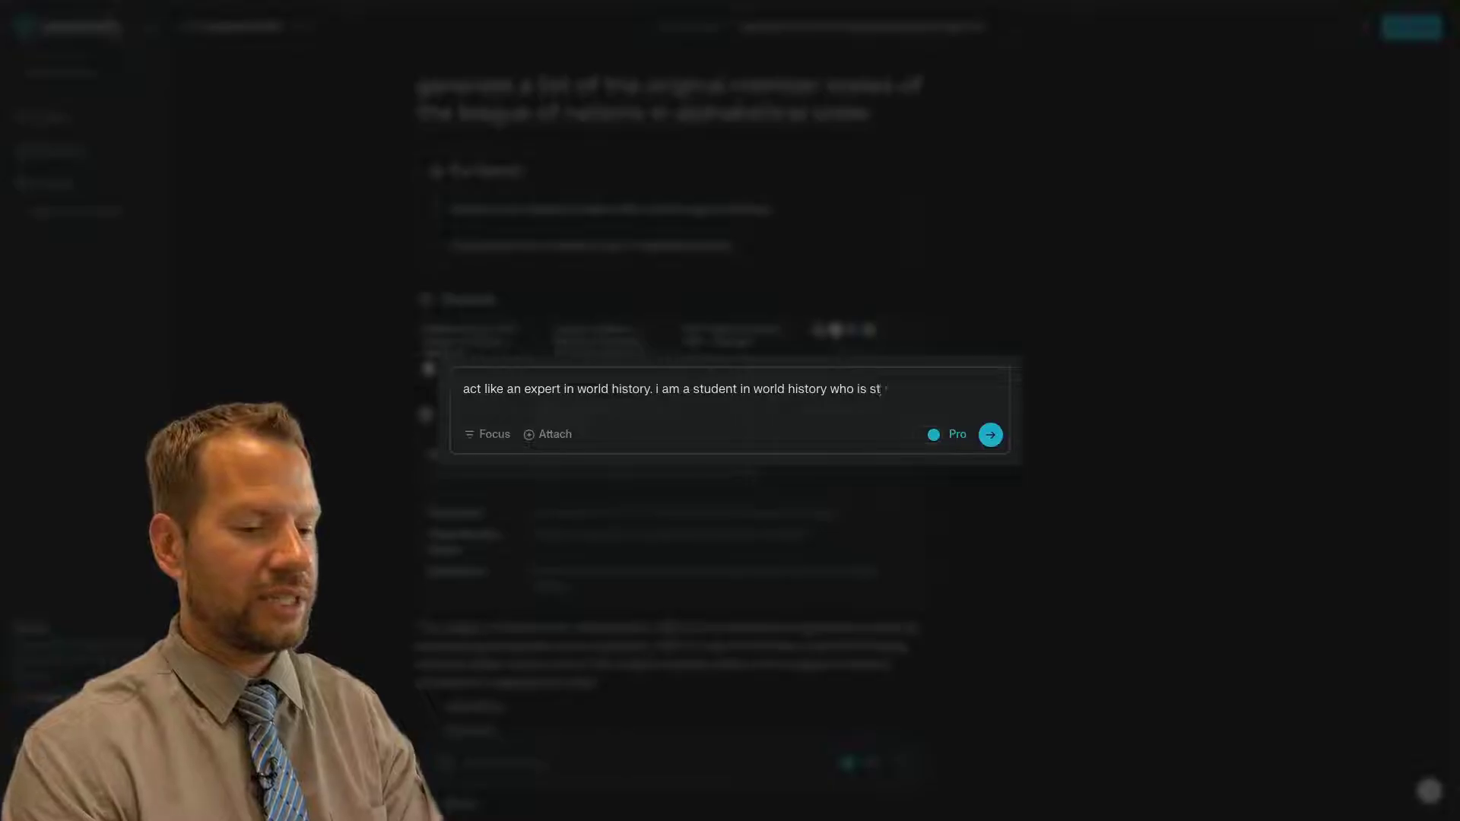
{"action": "type", "text": "udying the league of nations."}
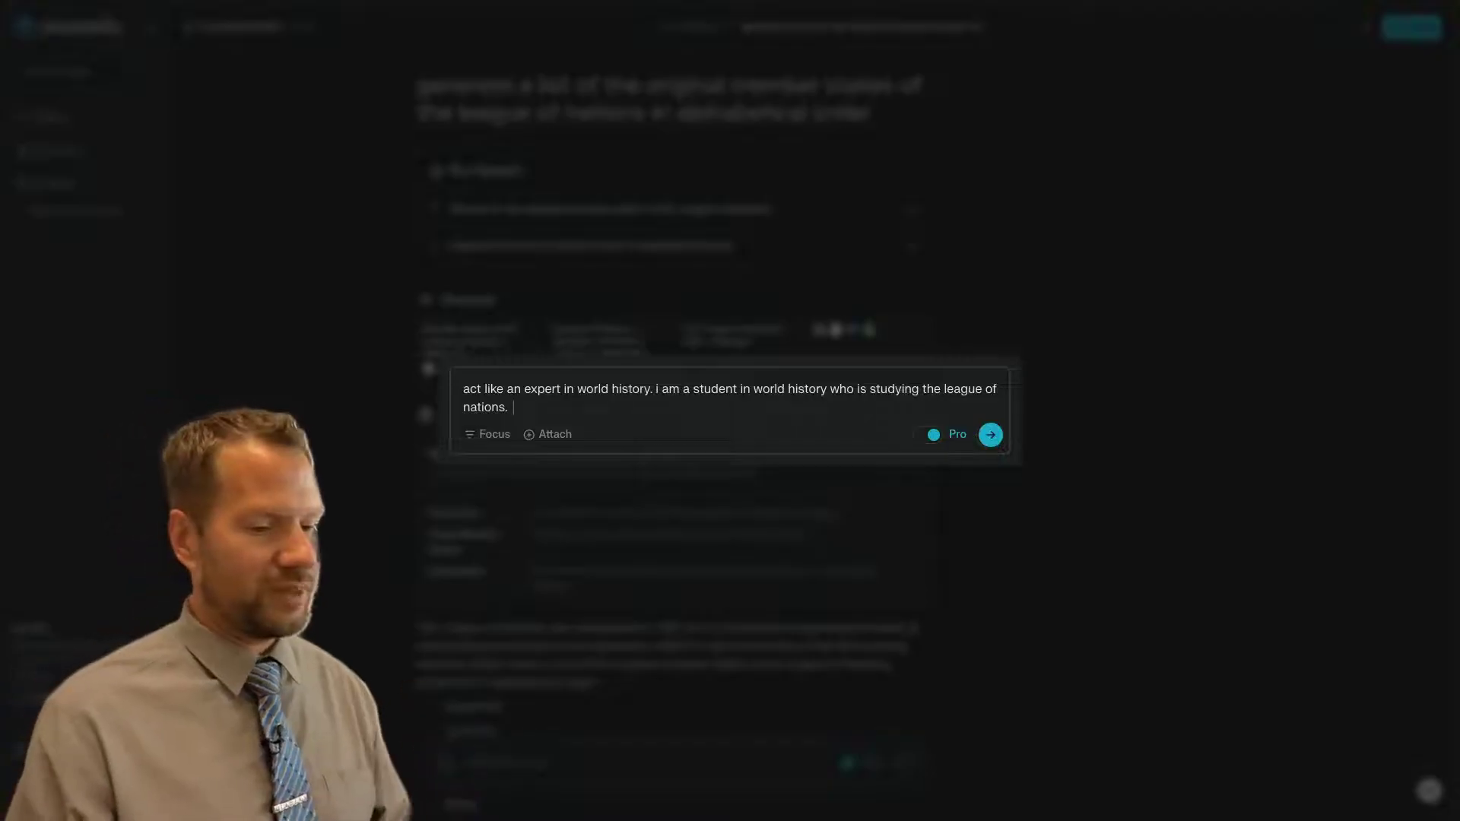
Continue the prompt with "my teacher says there were 48 founding members of the League of Nations.".
{"action": "type", "text": "m"}
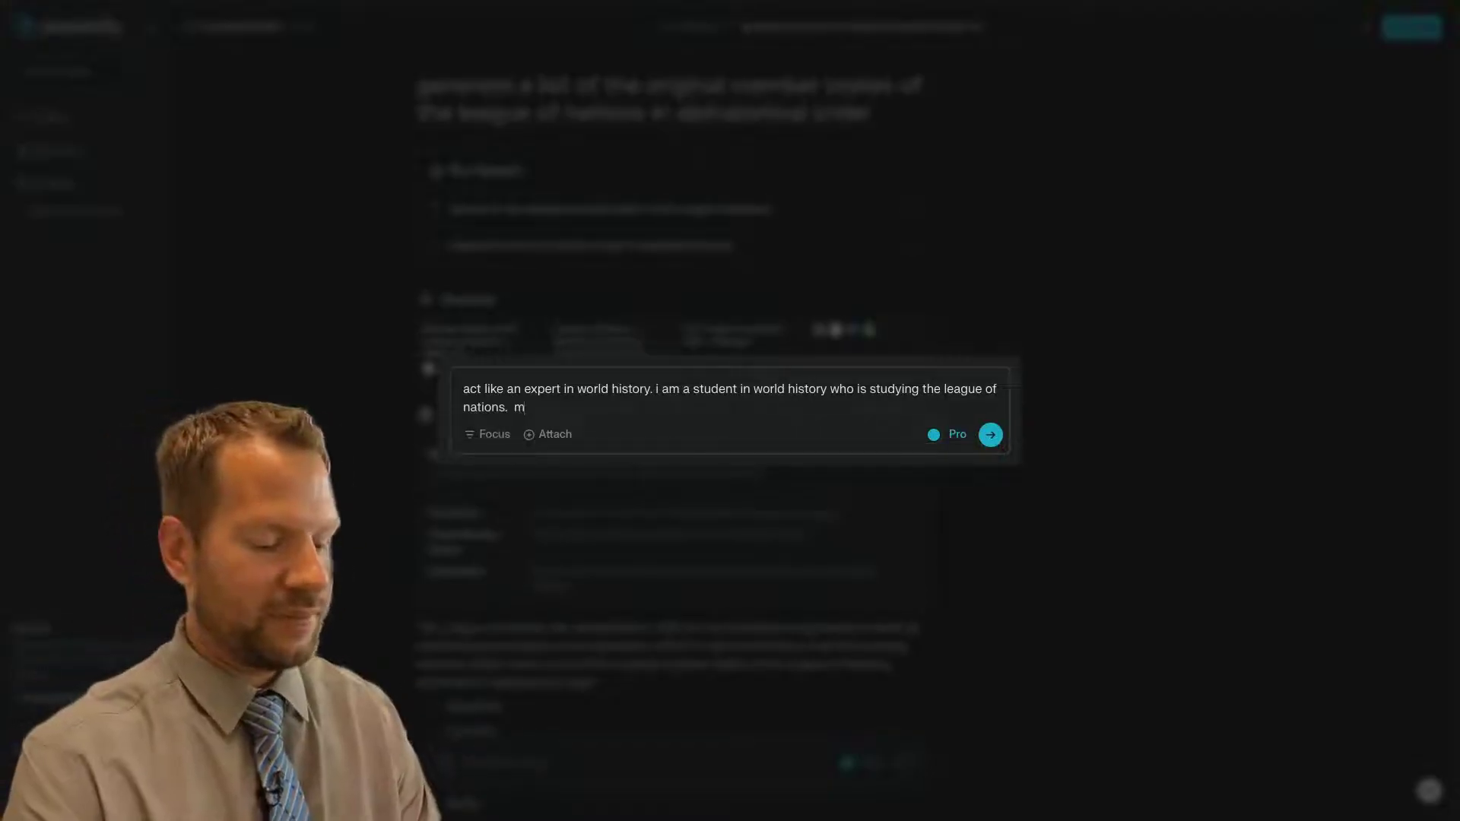
{"action": "type", "text": "y teacher say"}
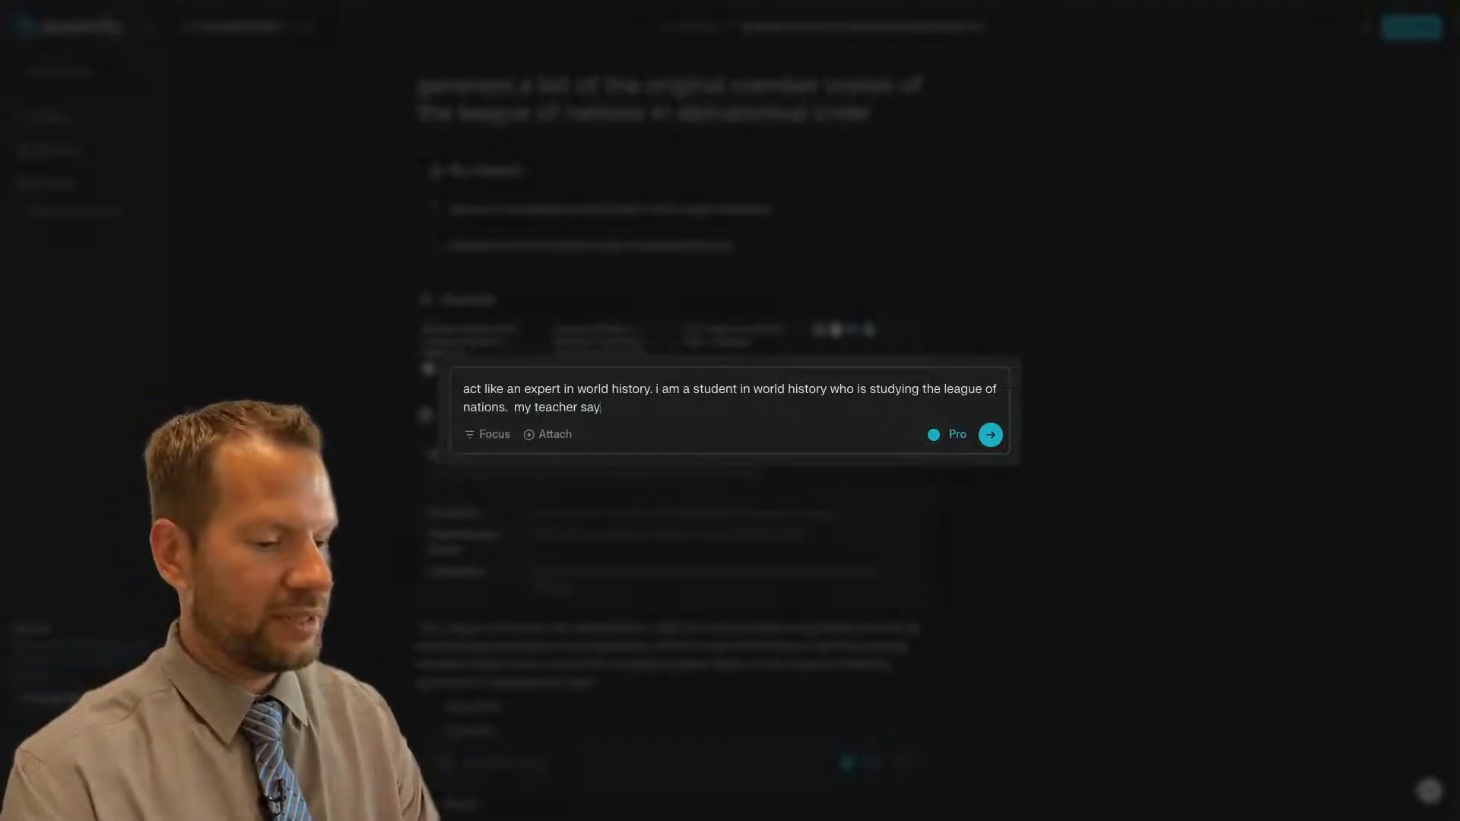
{"action": "type", "text": "s there were"}
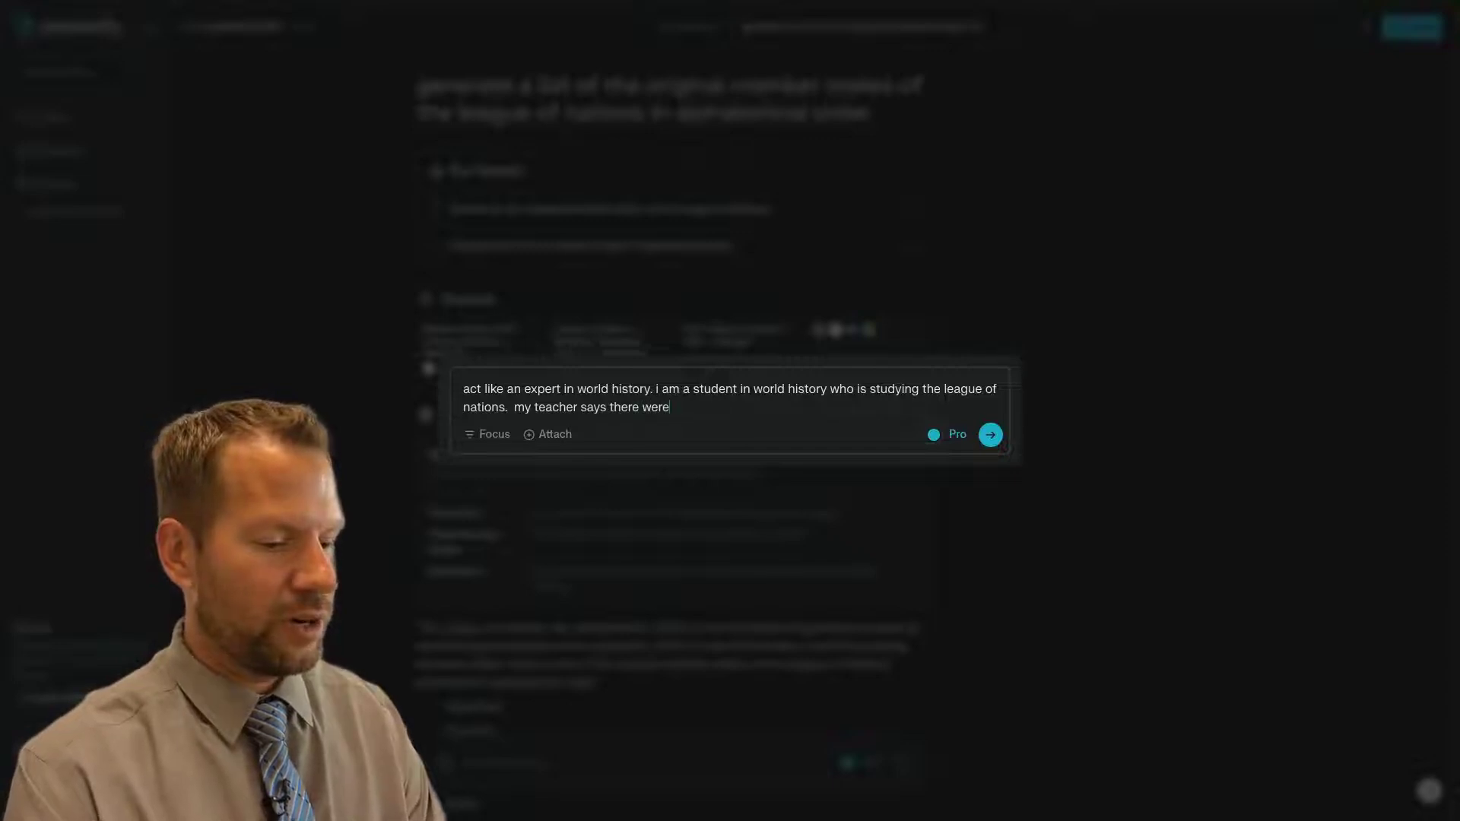
{"action": "type", "text": " 48"}
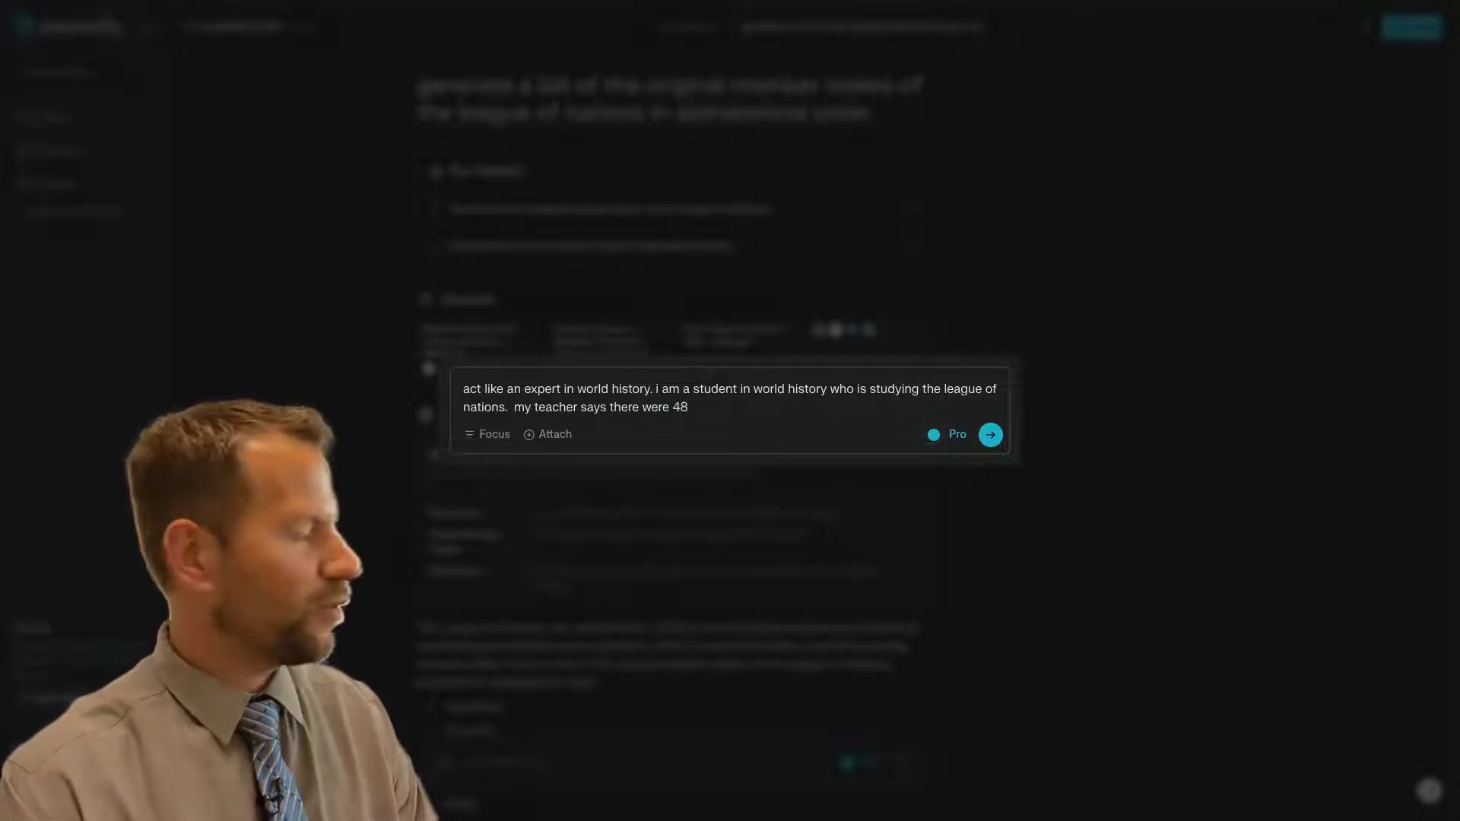
{"action": "type", "text": " founding "}
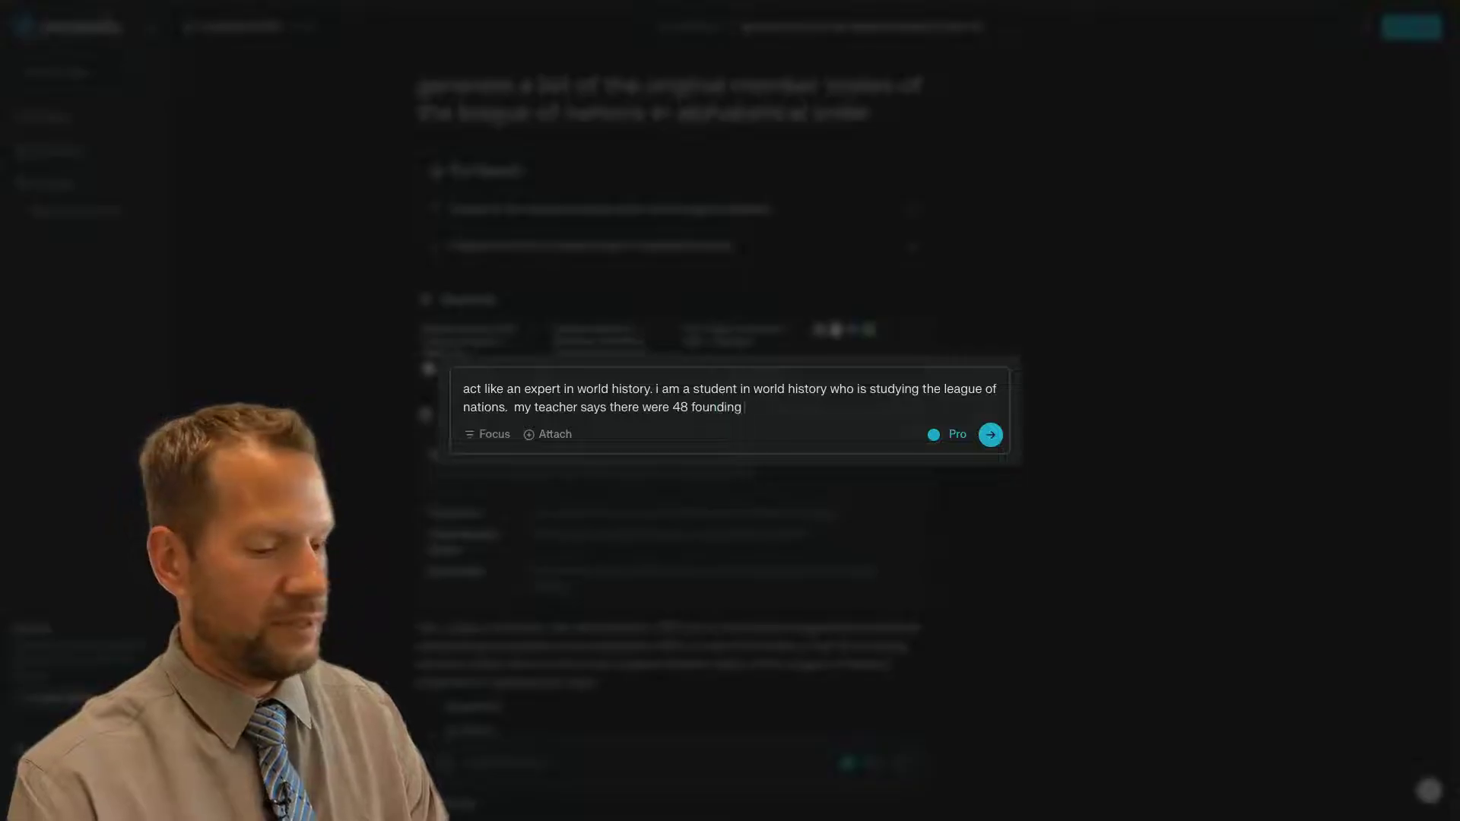
{"action": "type", "text": "members of the"}
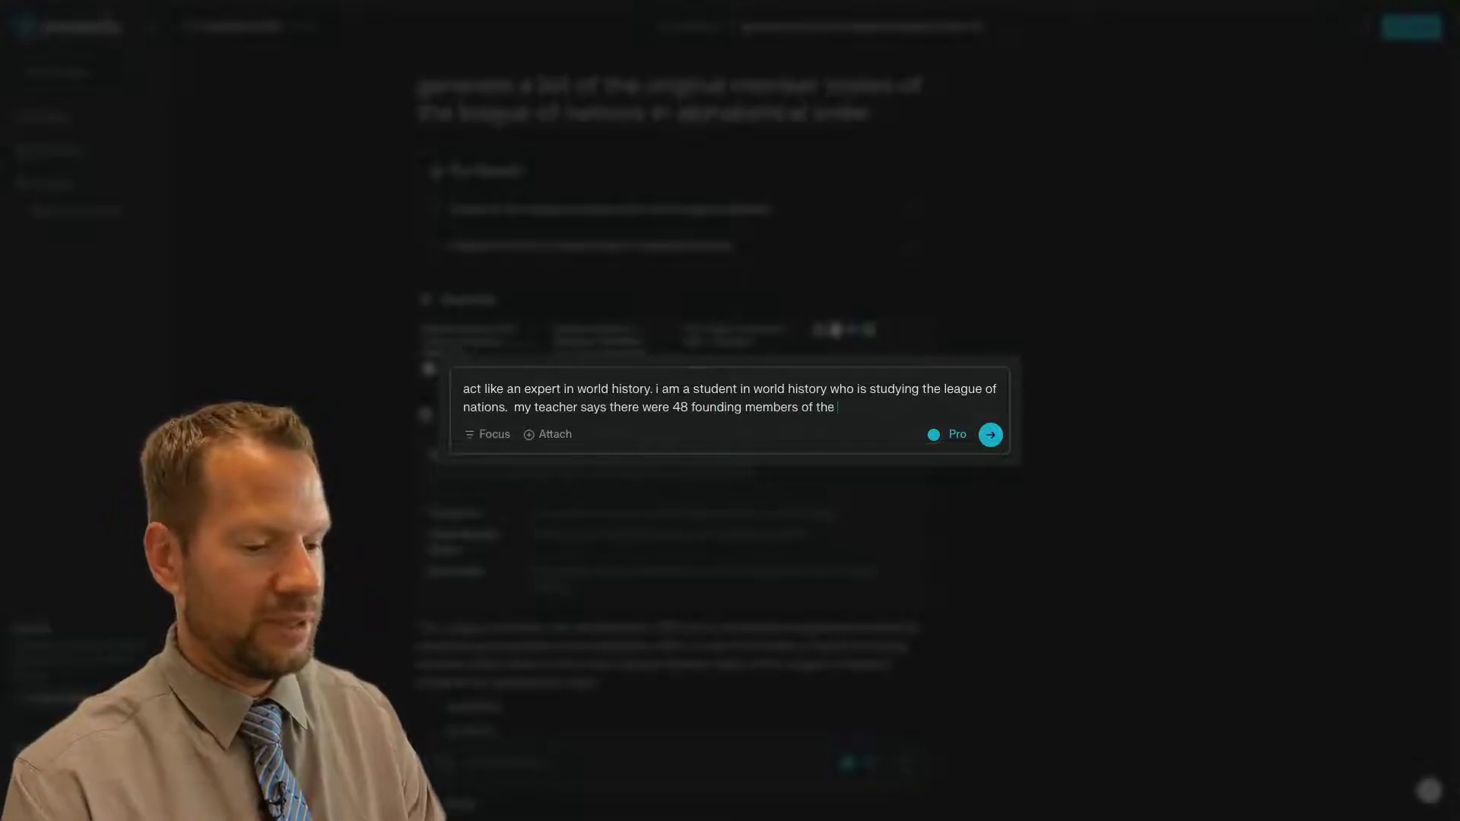
{"action": "type", "text": " League of Nations."}
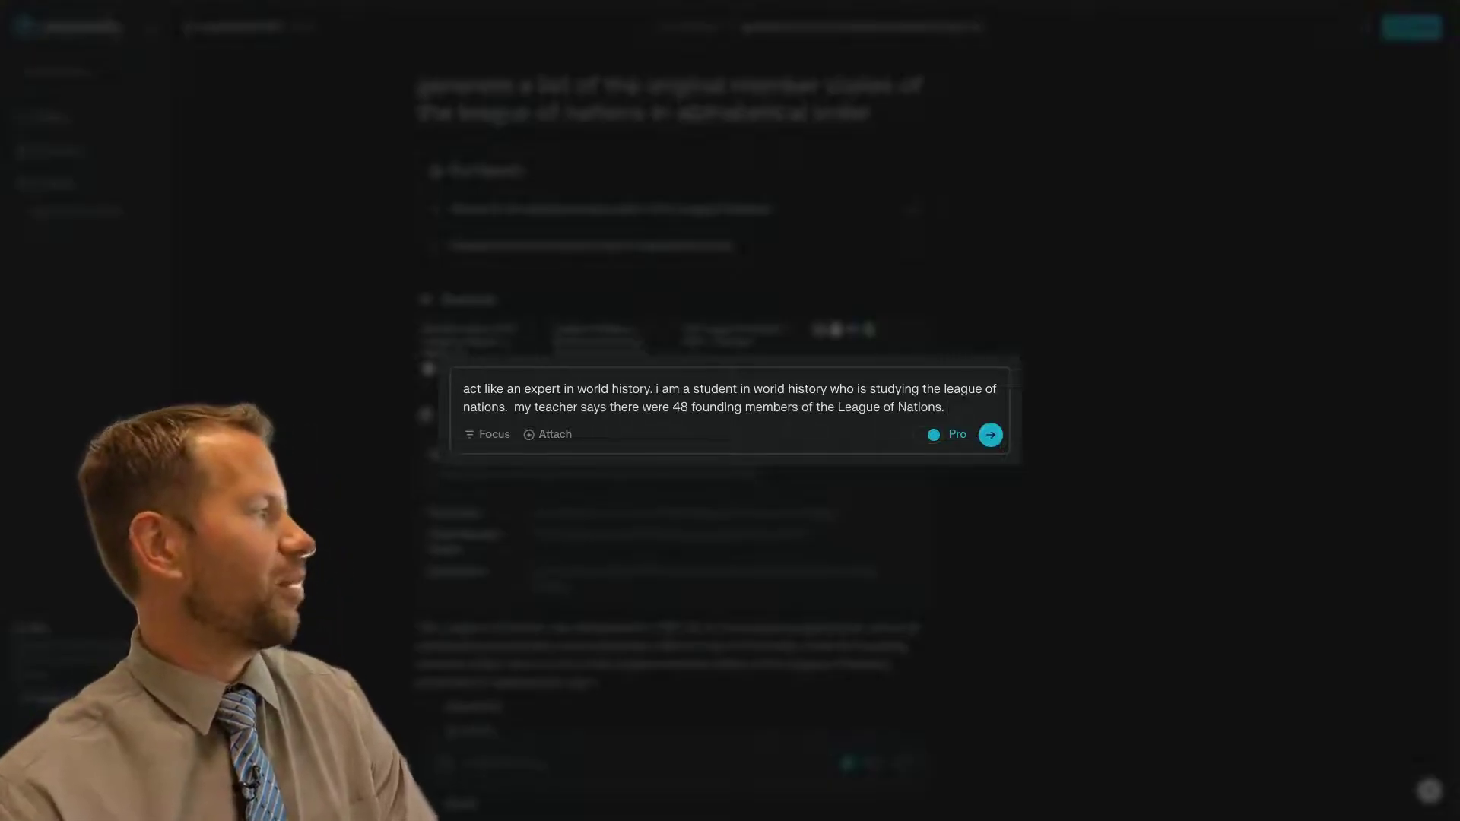
Add the sentence "My snap AI says there only 42 founding members." to the prompt.
{"action": "type", "text": "M"}
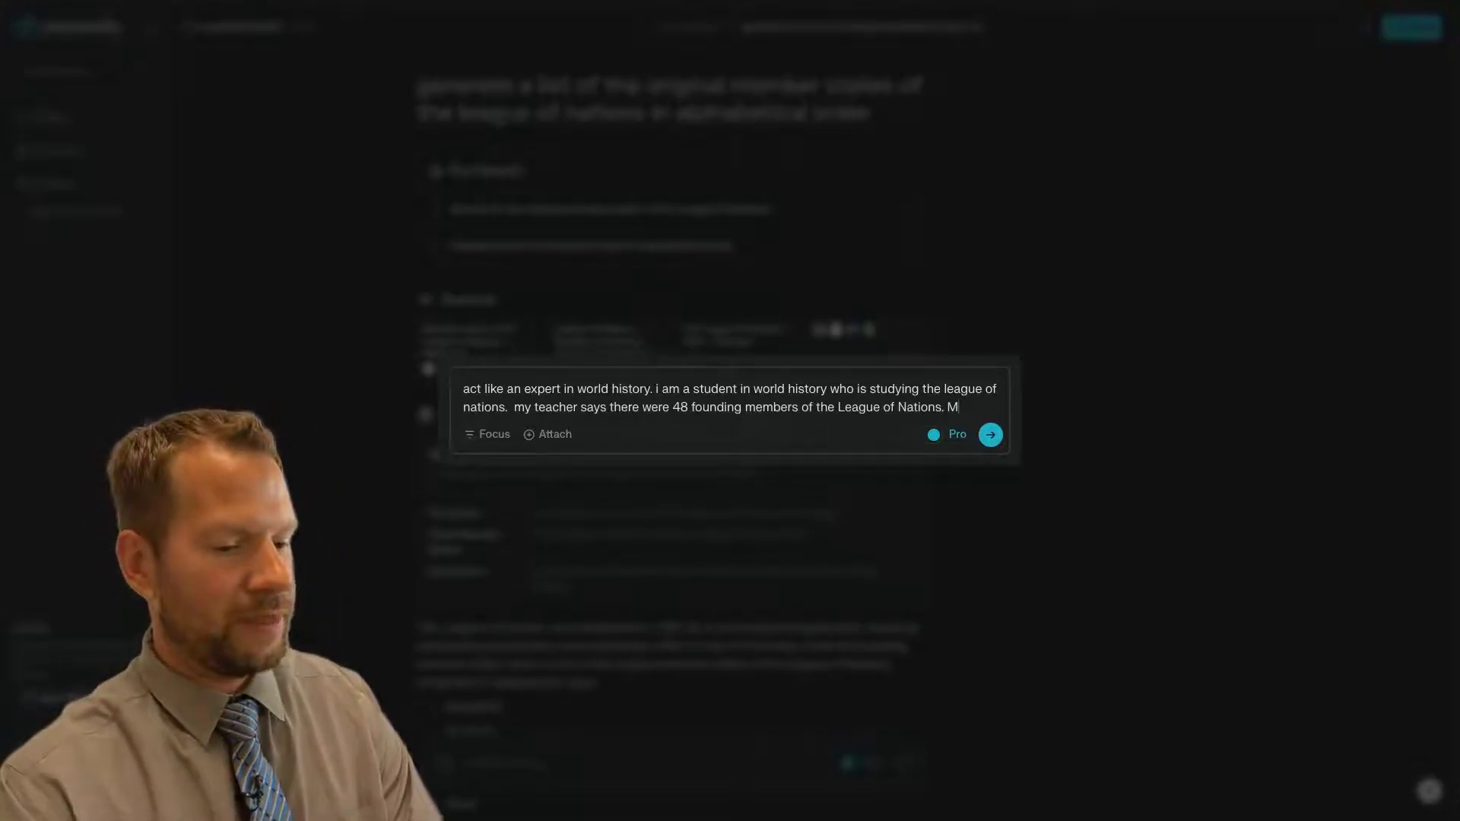
{"action": "type", "text": "y snap AI says there only 42 foun"}
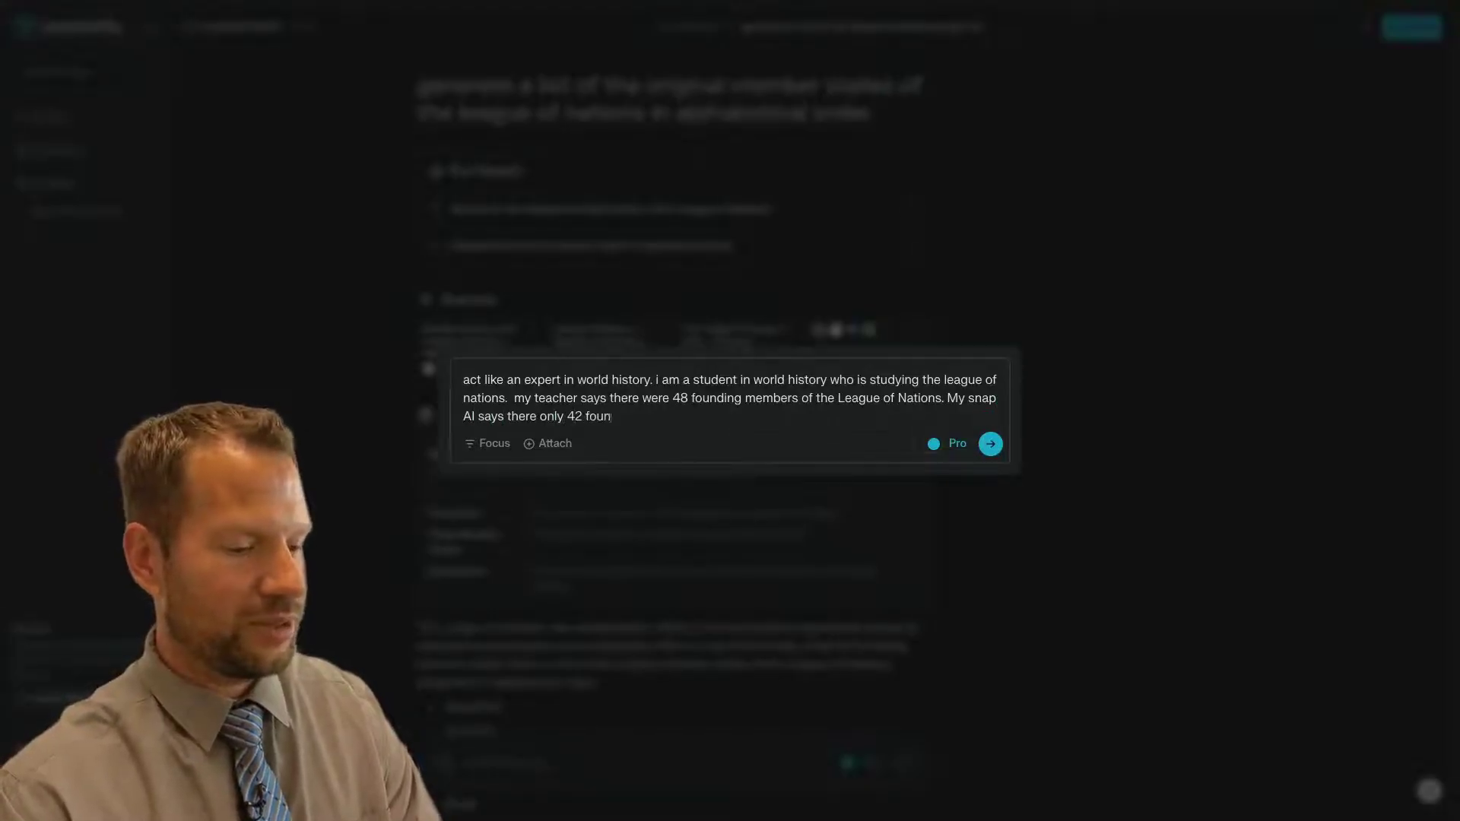
{"action": "type", "text": "ding members"}
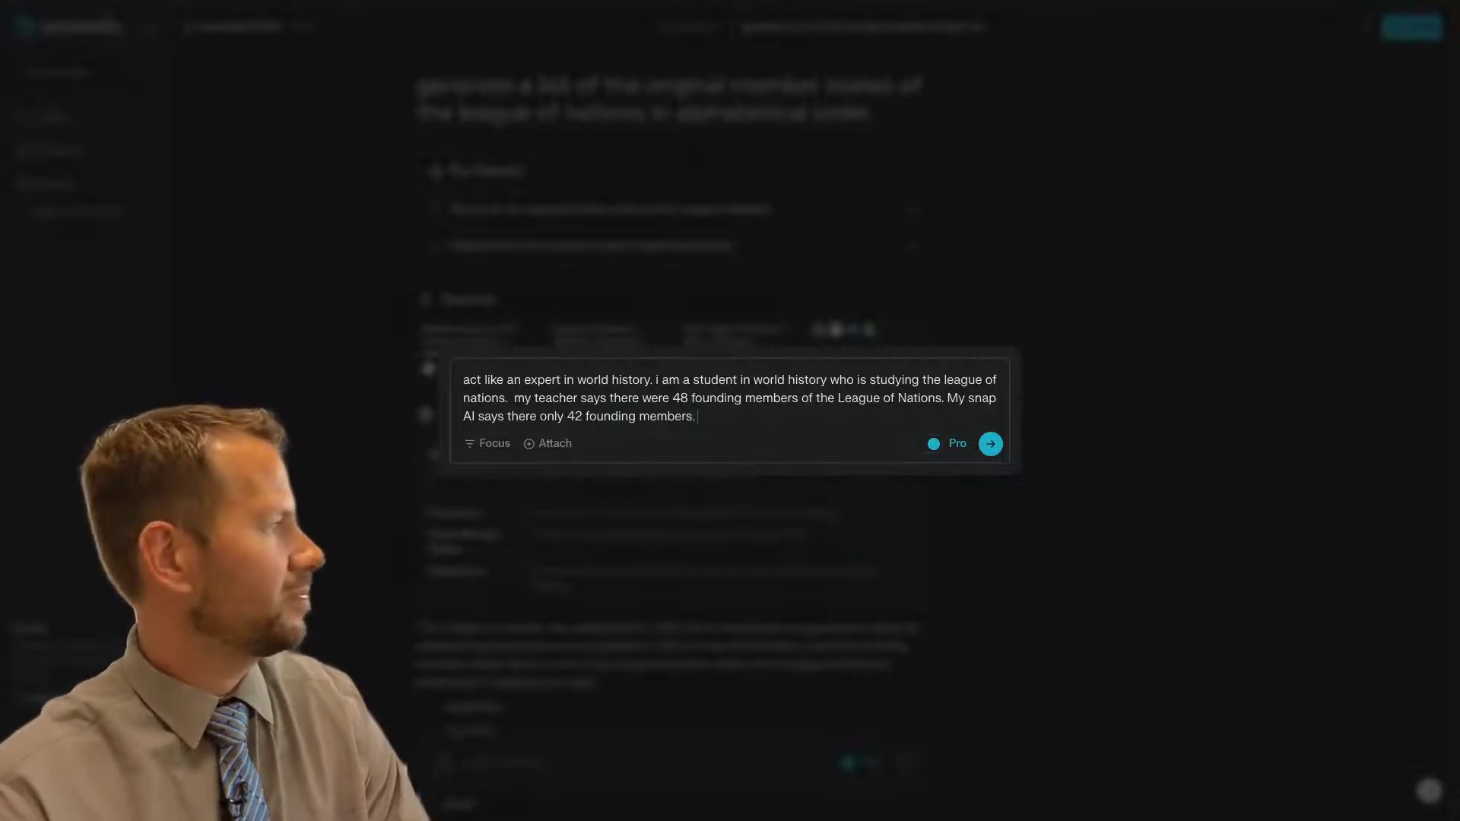
Finish the prompt with "Which is correct, and give me a list of those nations in alphabetical order please" and submit it.
{"action": "type", "text": ". Which is"}
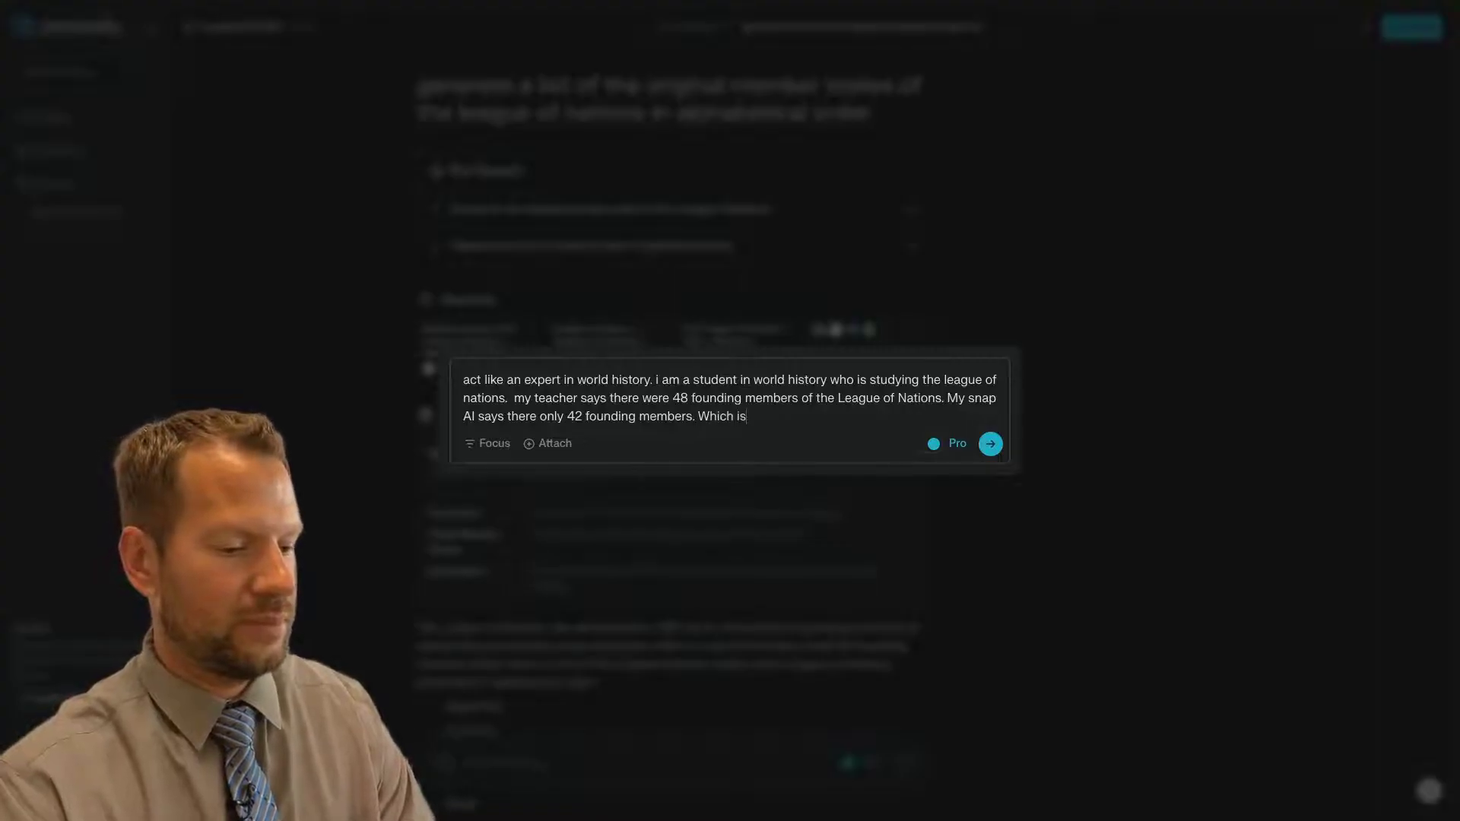
{"action": "type", "text": " correct, a"}
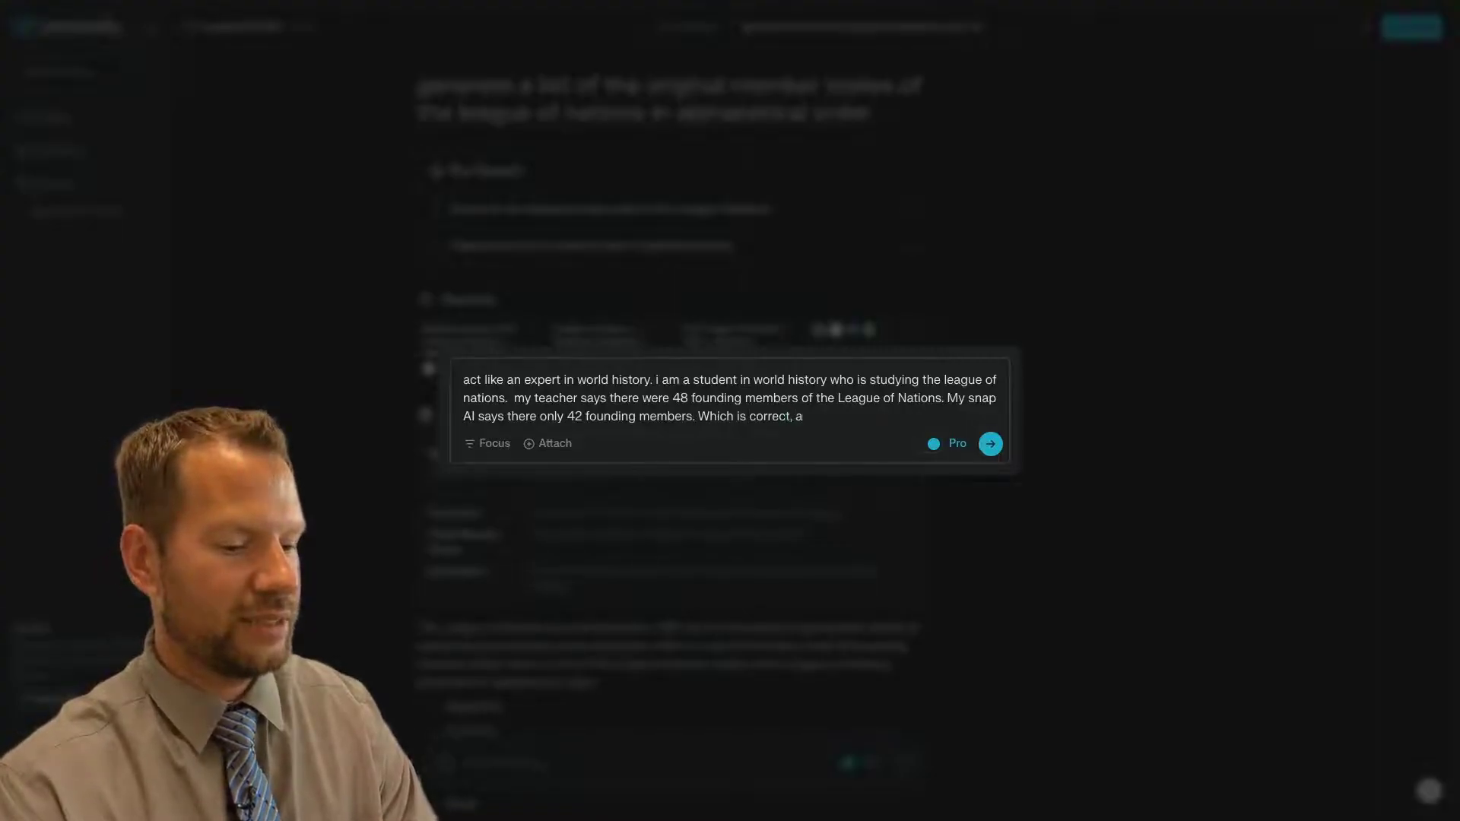
{"action": "type", "text": "nd give me a l"}
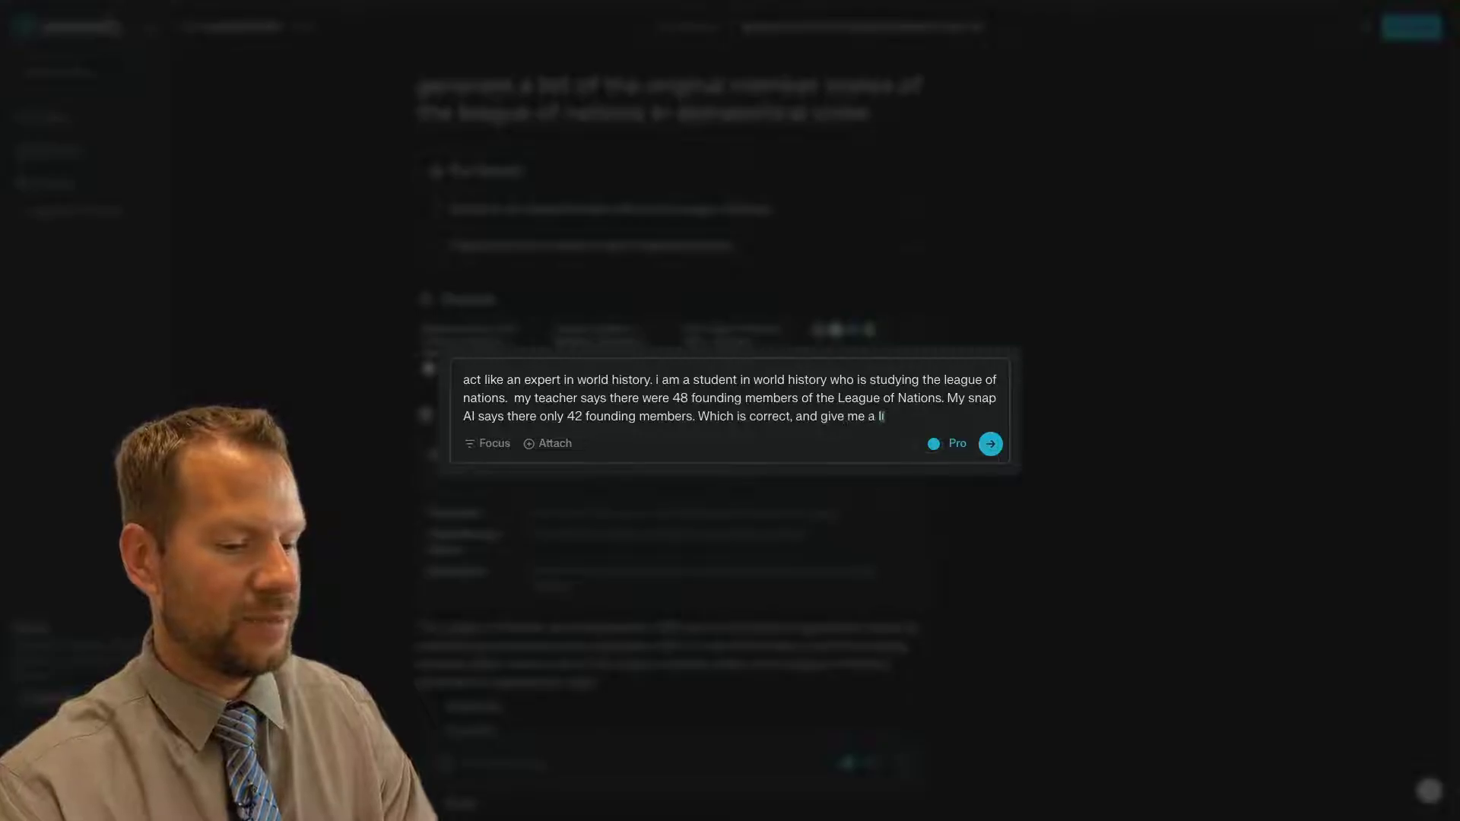
{"action": "type", "text": "ist of those"}
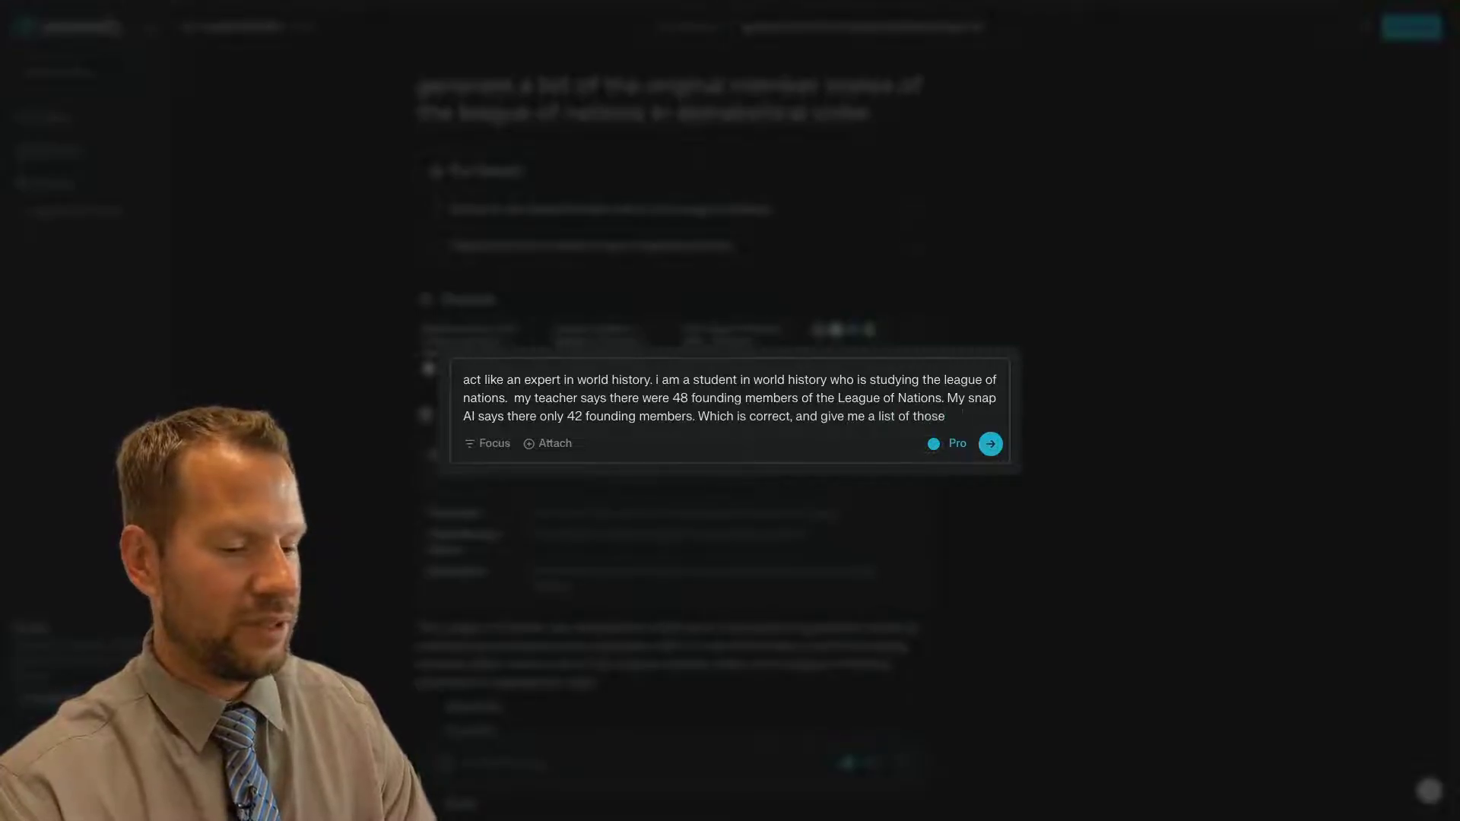
{"action": "type", "text": " nations in alphab"}
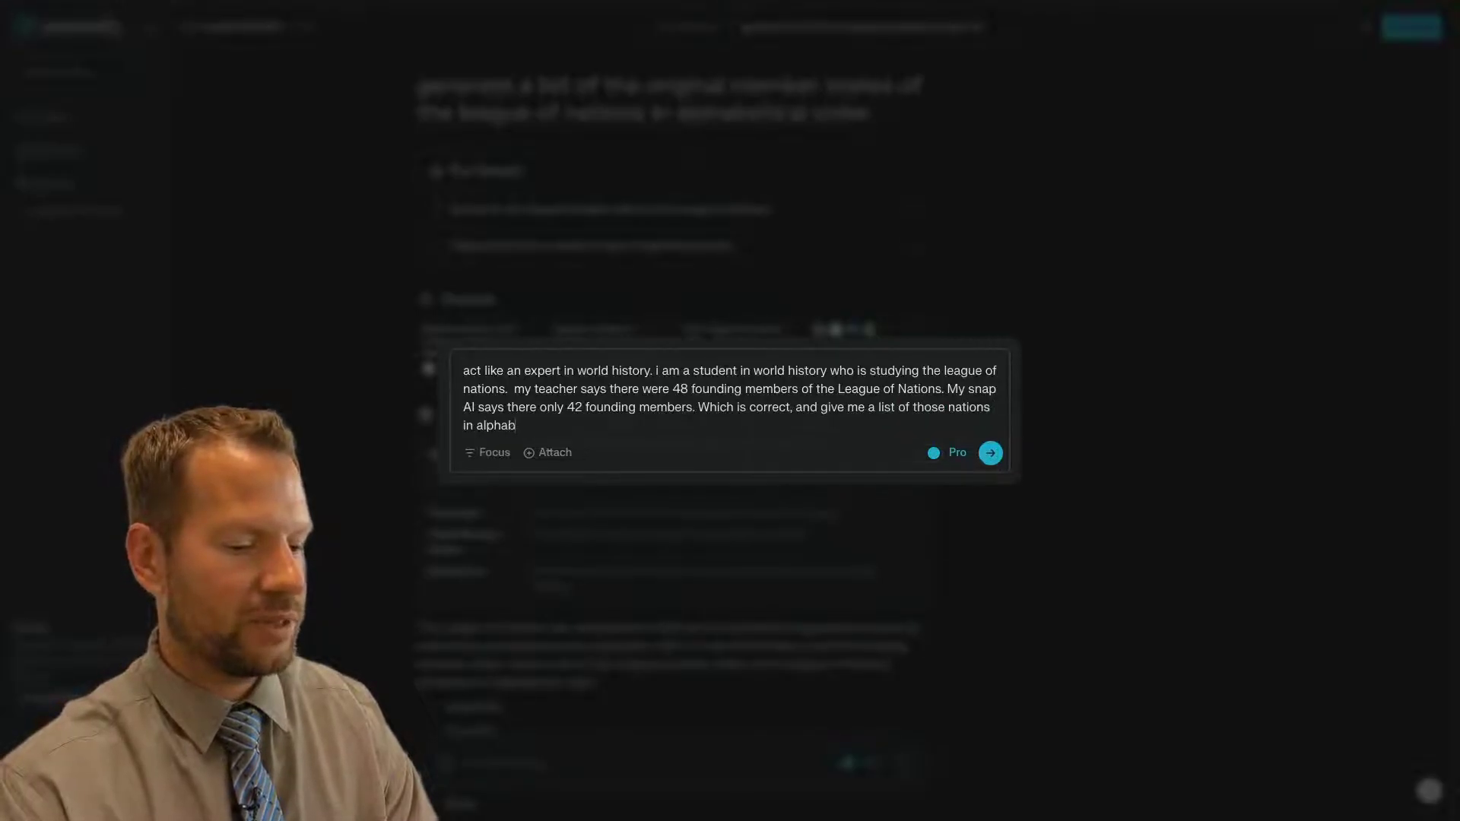
{"action": "type", "text": "etical order"}
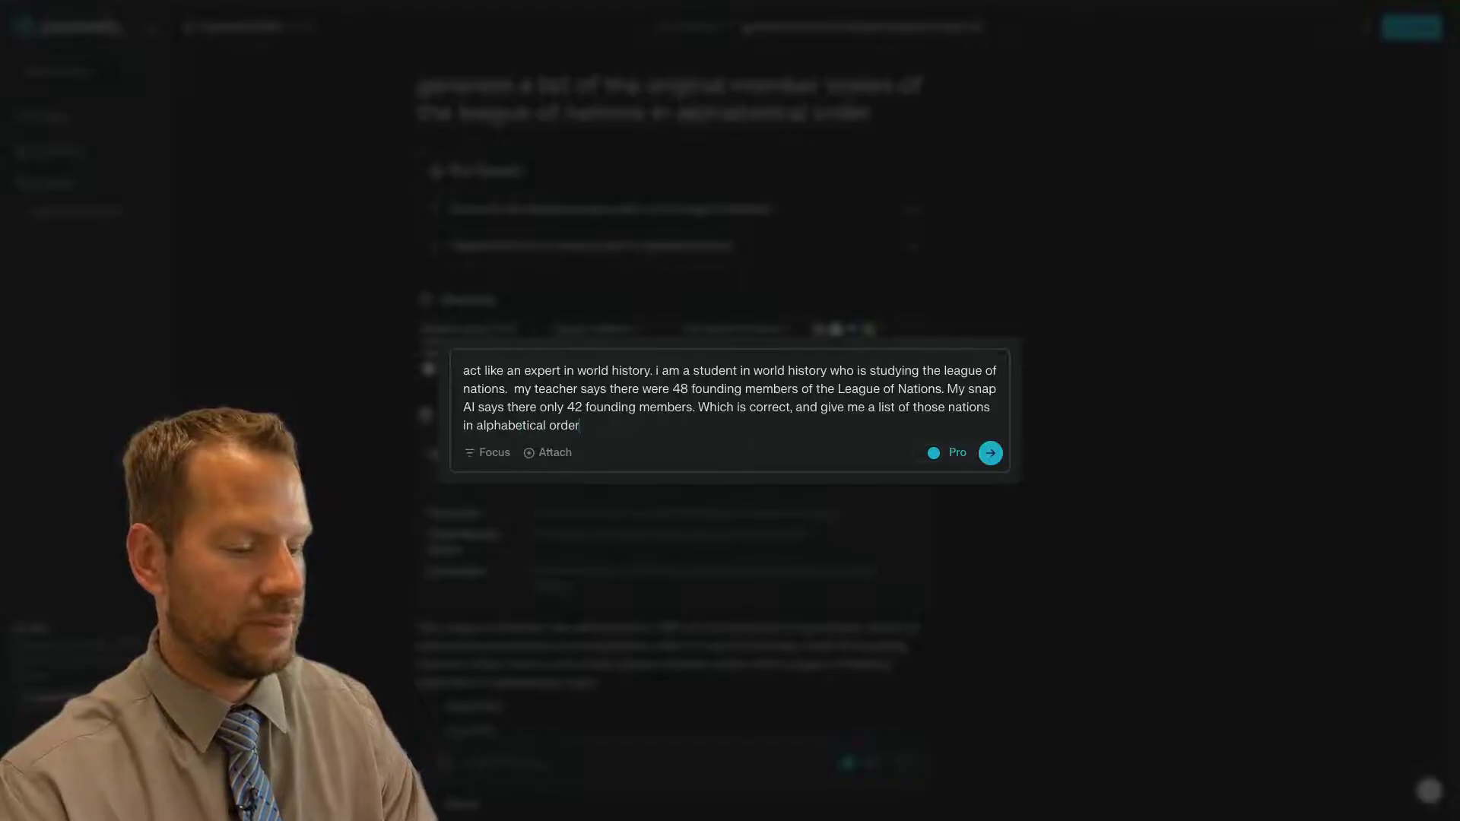
{"action": "type", "text": " please"}
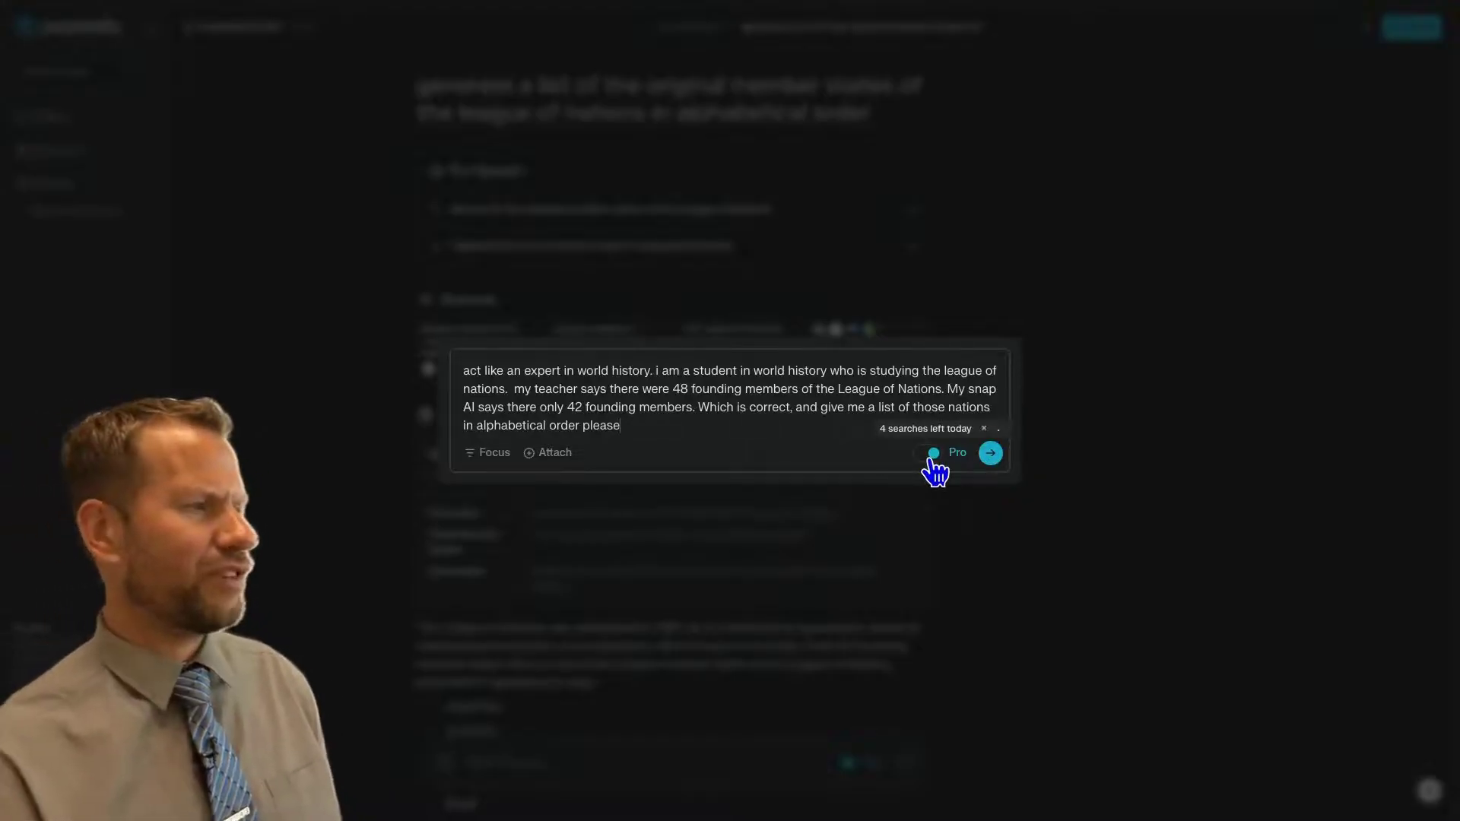
{"action": "left_click", "coordinate": [991, 454]}
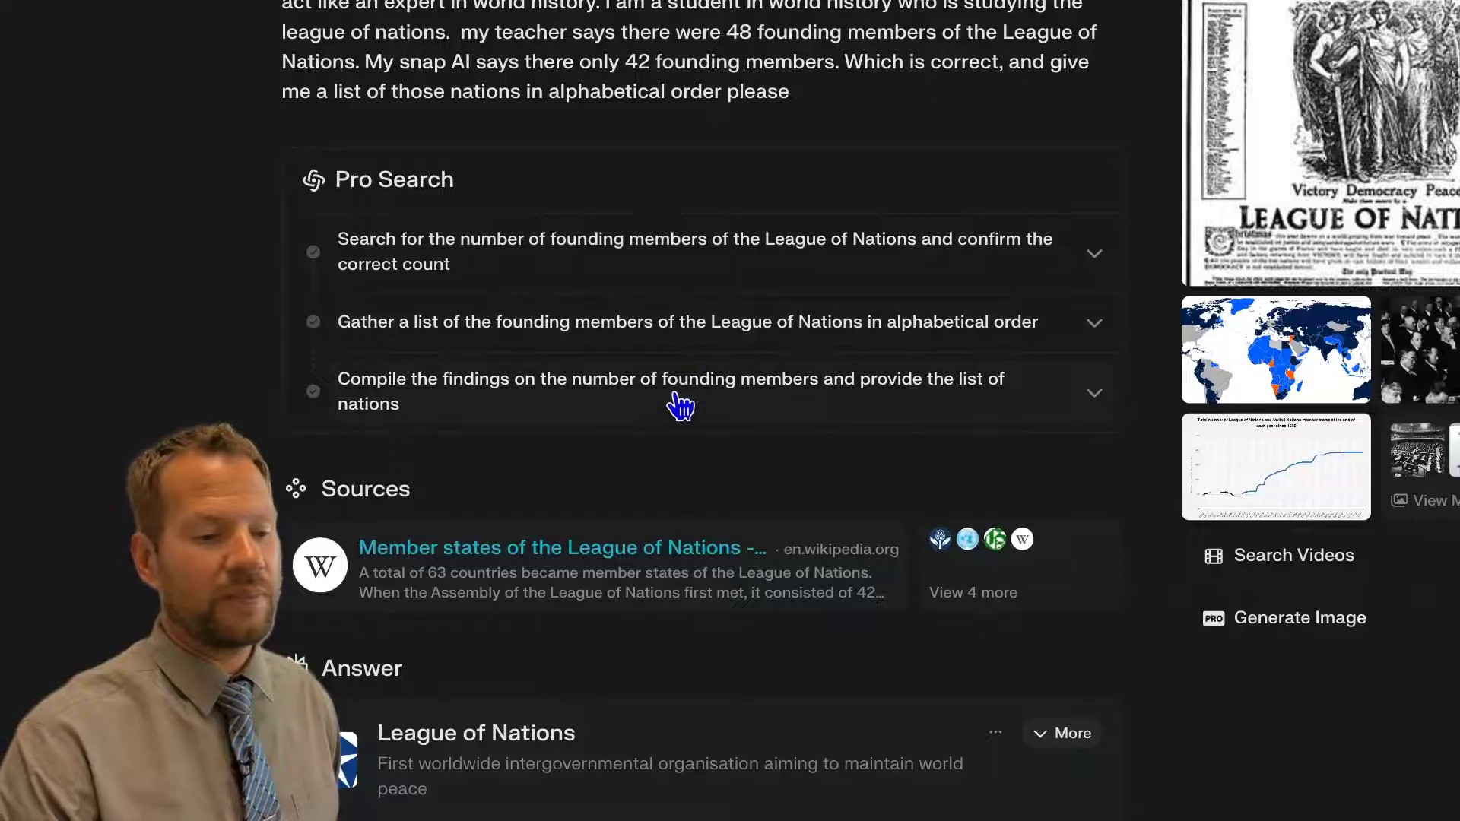
Examine the full list of sources behind the founding-members answer, and close it.
{"action": "scroll", "coordinate": [681, 407], "scroll_direction": "down", "scroll_amount": 2}
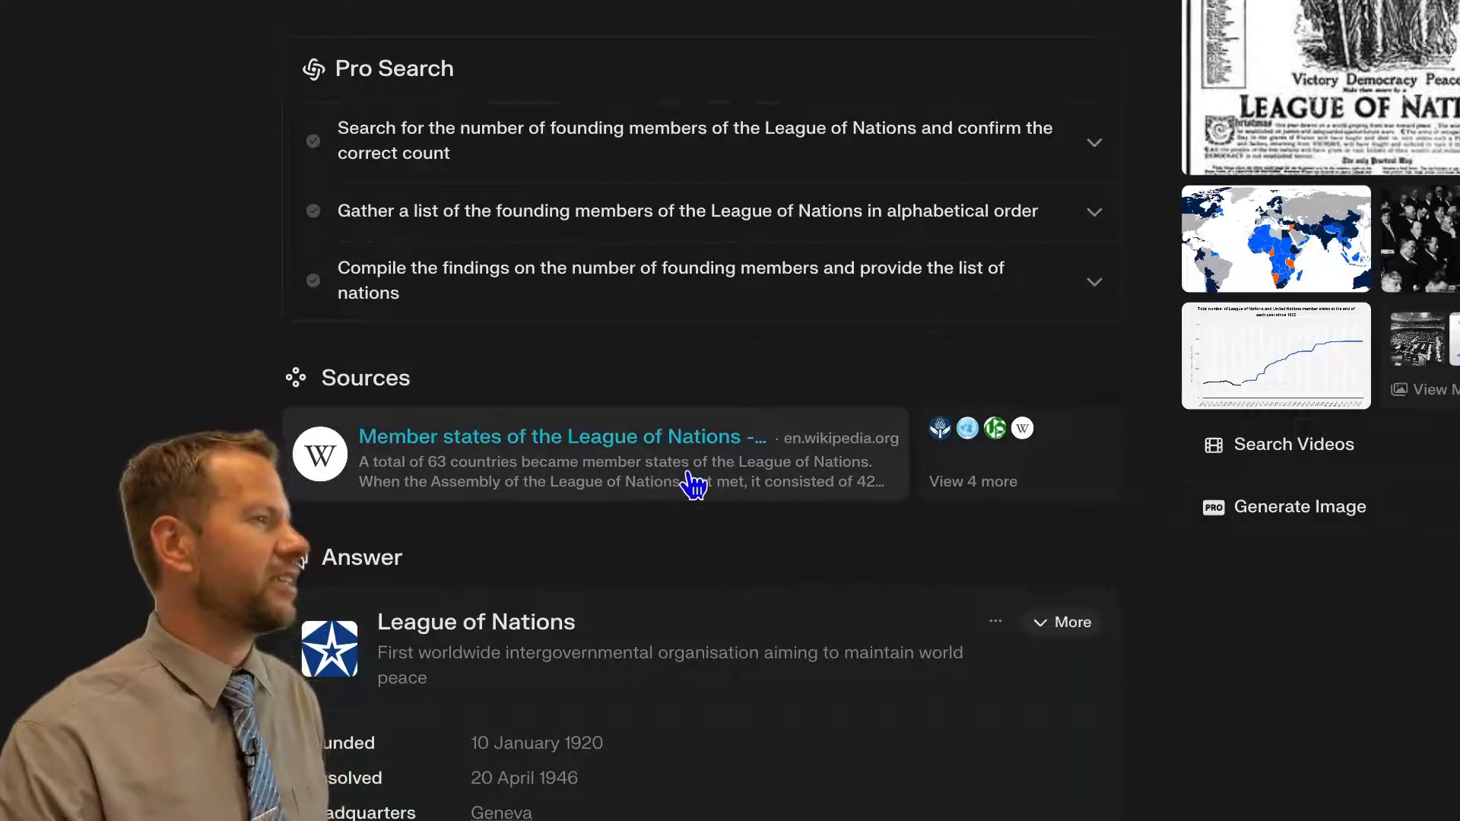
{"action": "left_click", "coordinate": [979, 487]}
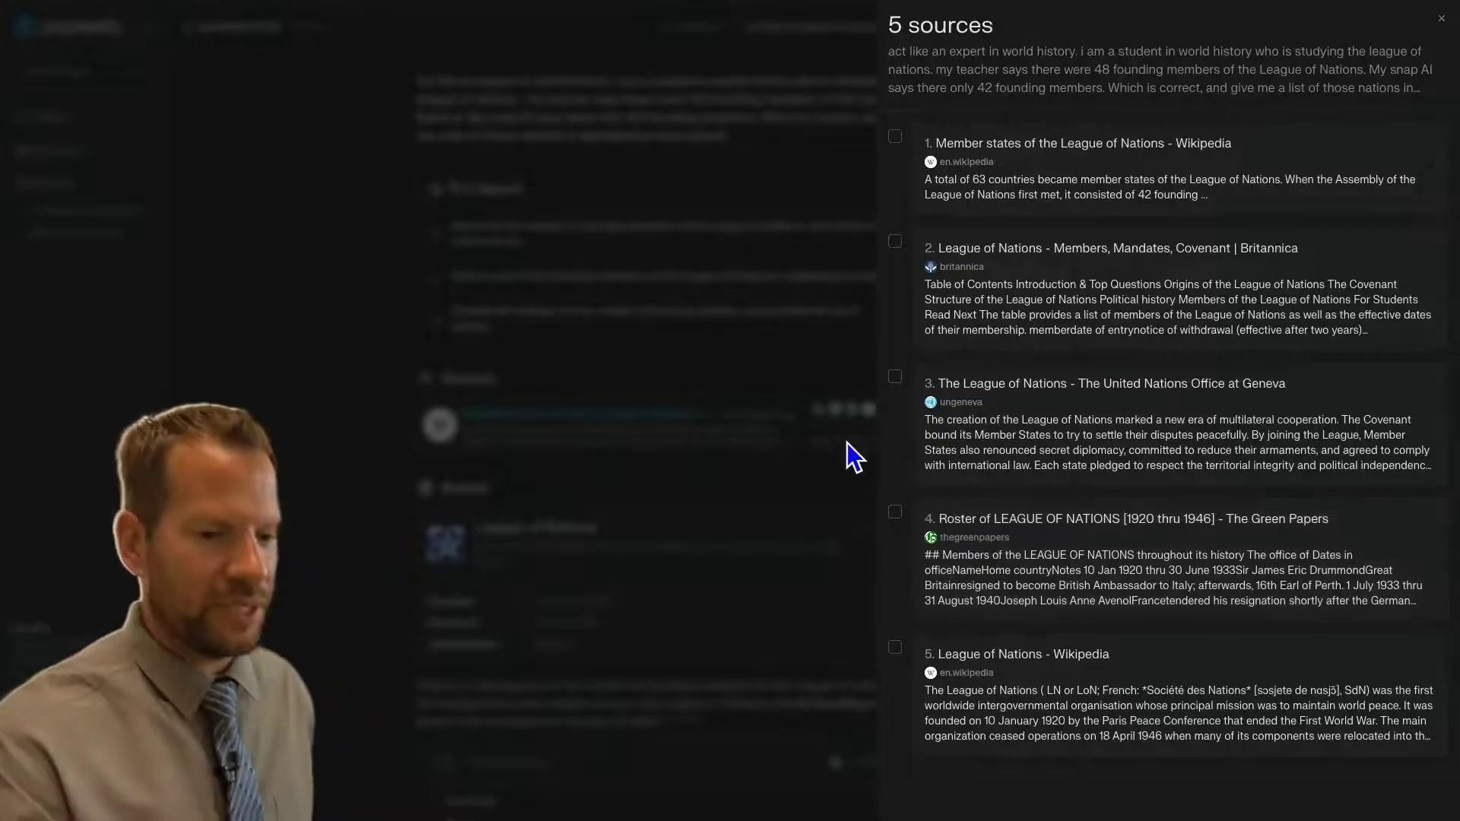
{"action": "left_click", "coordinate": [791, 412]}
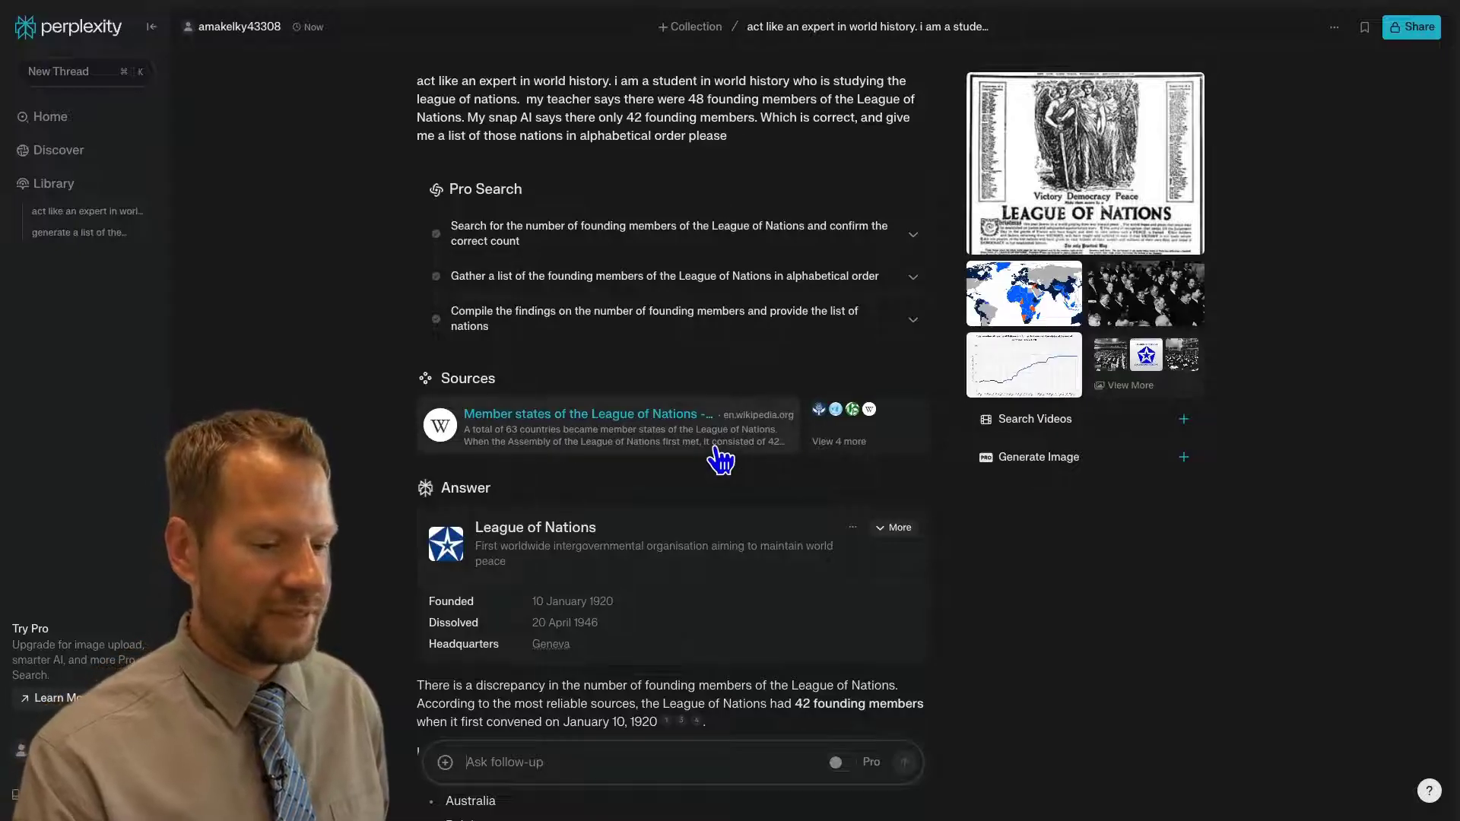
Read the answer on the founding members, from the alphabetical country list to the closing explanation of the discrepancy.
{"action": "scroll", "coordinate": [717, 460], "scroll_direction": "down", "scroll_amount": 2}
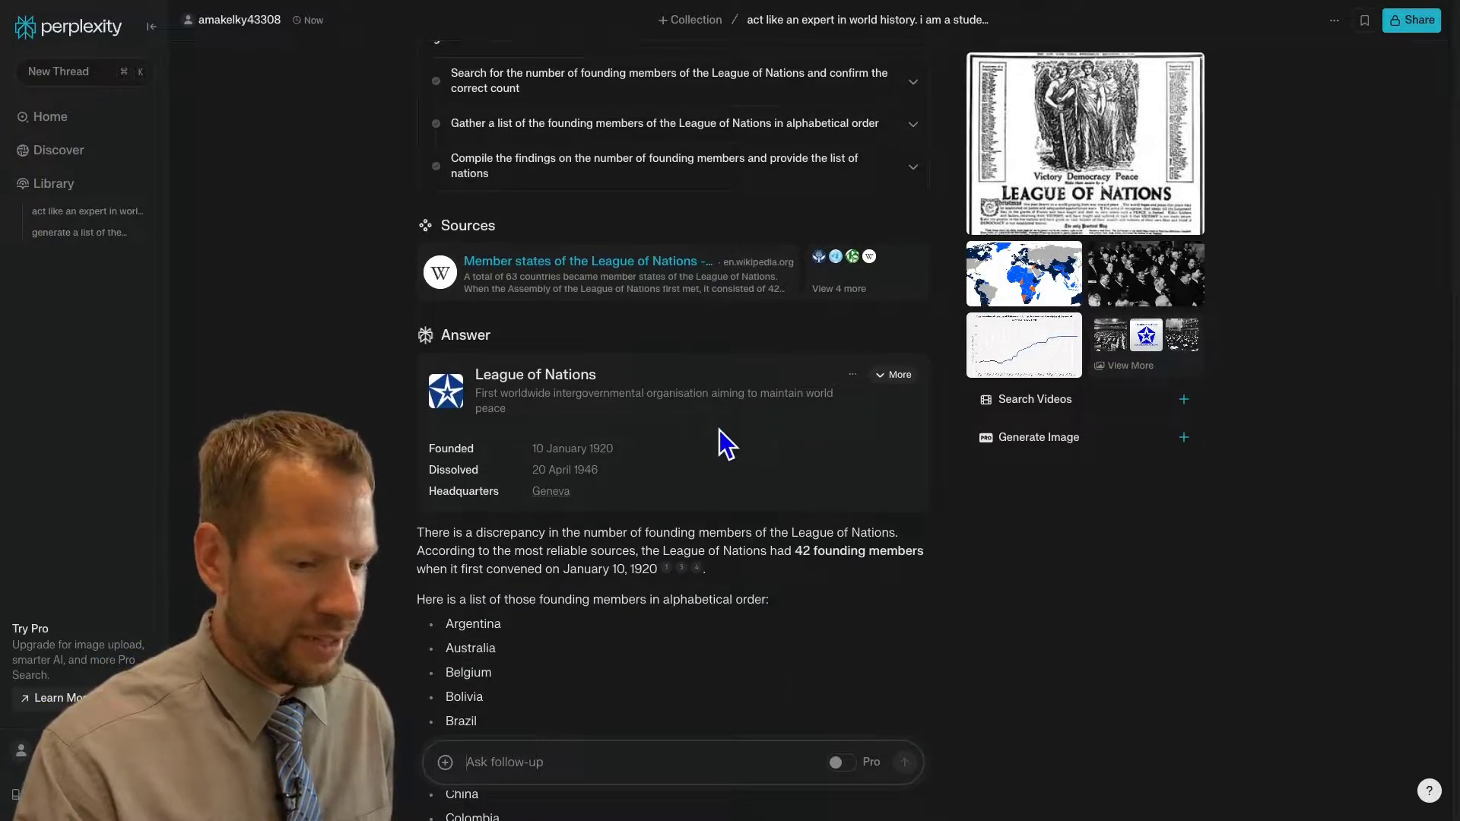
{"action": "scroll", "coordinate": [719, 431], "scroll_direction": "down", "scroll_amount": 6}
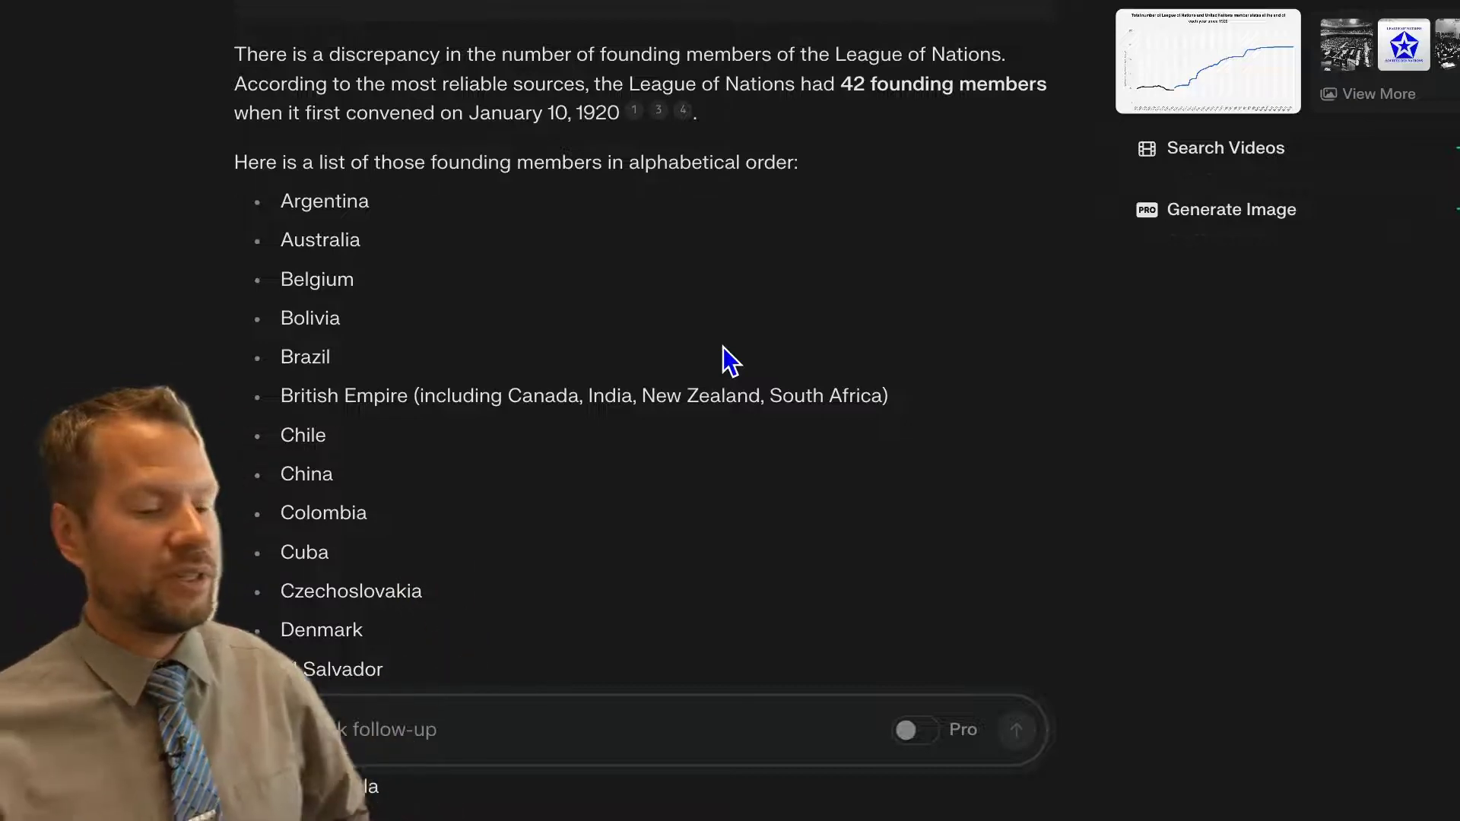
{"action": "scroll", "coordinate": [729, 361], "scroll_direction": "down", "scroll_amount": 3}
{"action": "scroll", "coordinate": [729, 361], "scroll_direction": "down", "scroll_amount": 13}
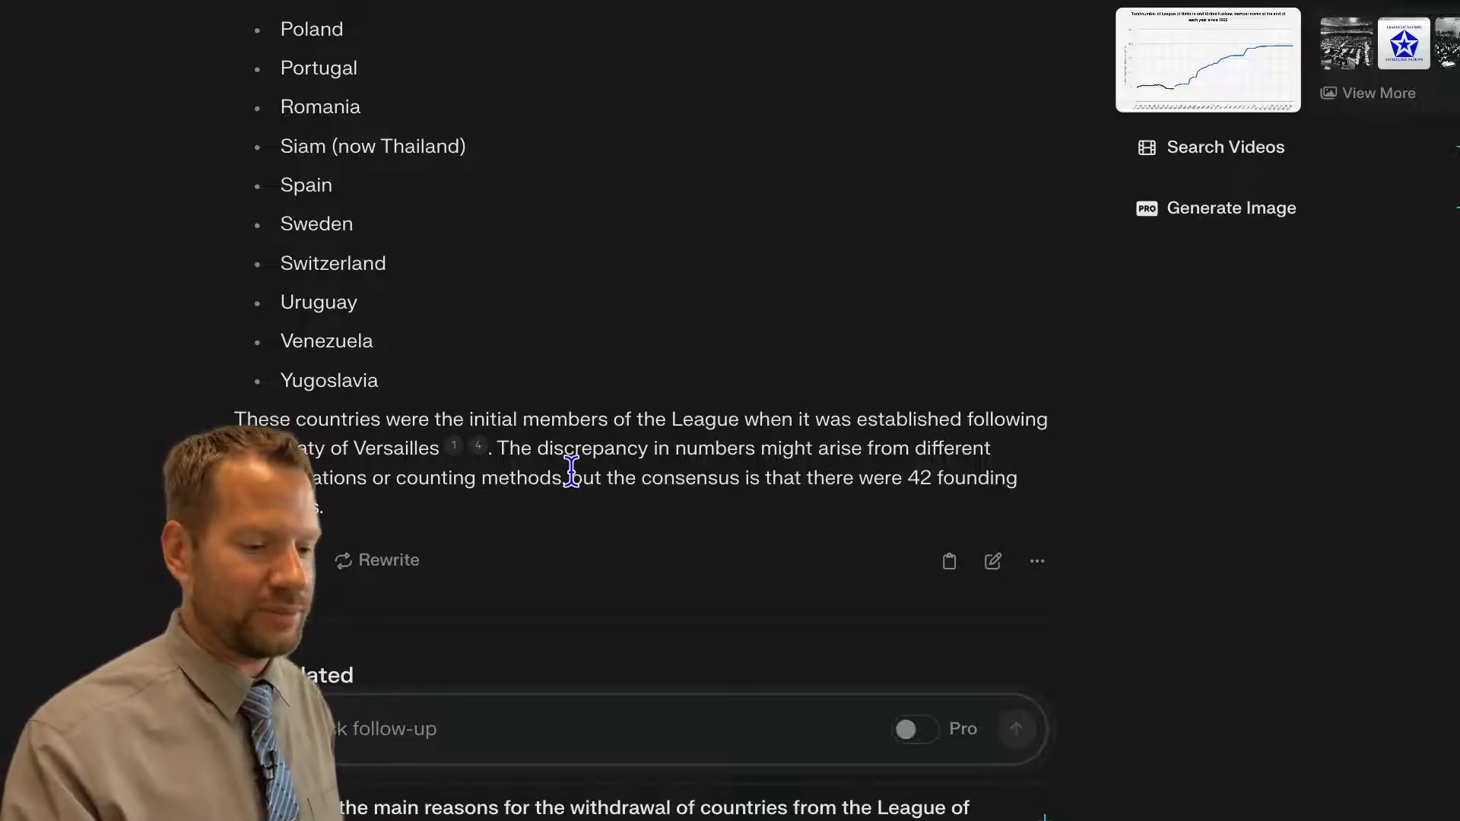
{"action": "mouse_move", "coordinate": [454, 448]}
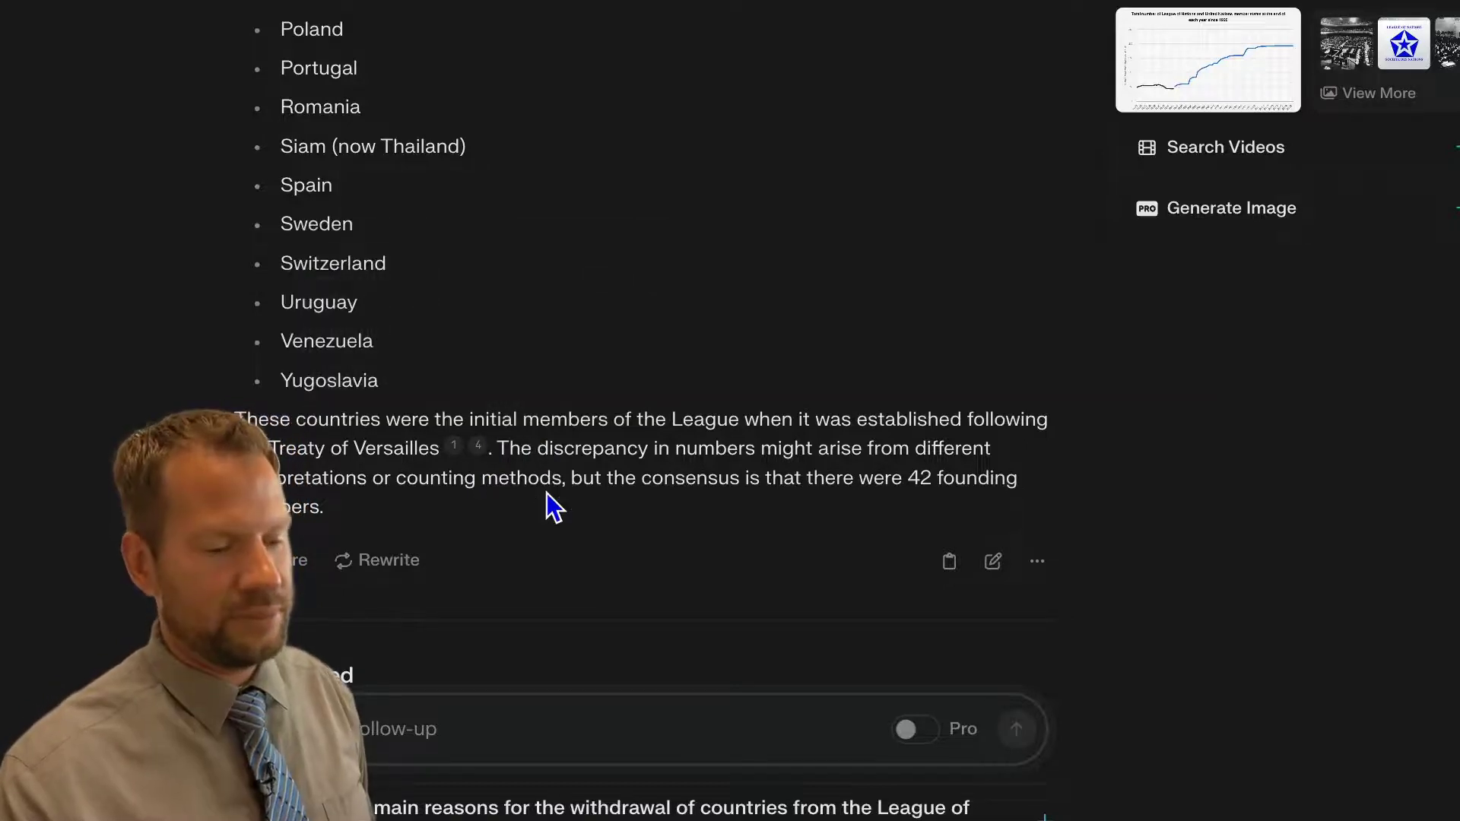
Ask the follow-up "why does my teacher say there were 48 original member states? is snap ai really smarter than my history teacher?" with Pro on.
{"action": "scroll", "coordinate": [546, 492], "scroll_direction": "down", "scroll_amount": 2}
{"action": "left_click", "coordinate": [427, 726]}
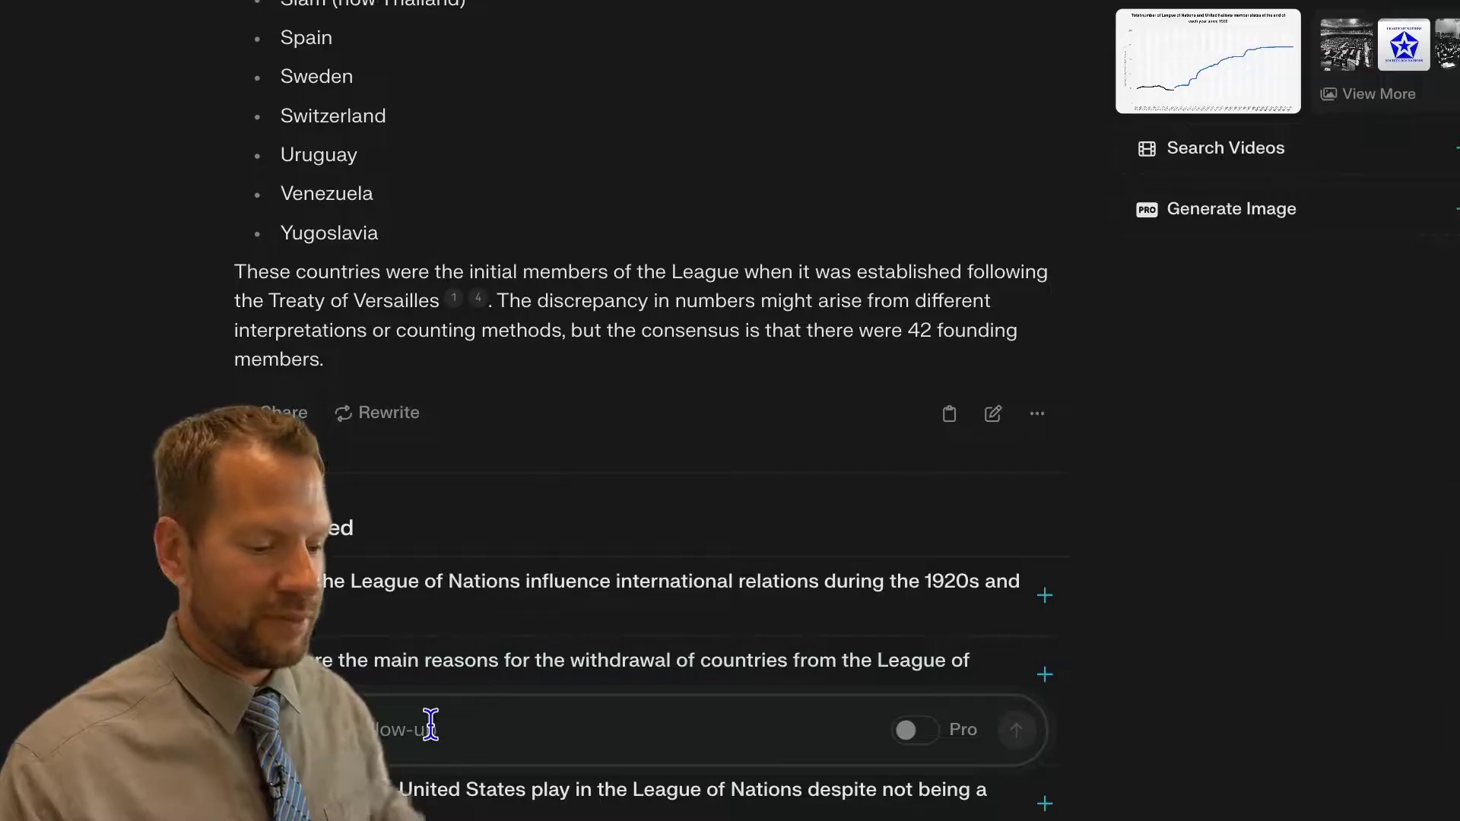
{"action": "key", "text": "ctrl+v"}
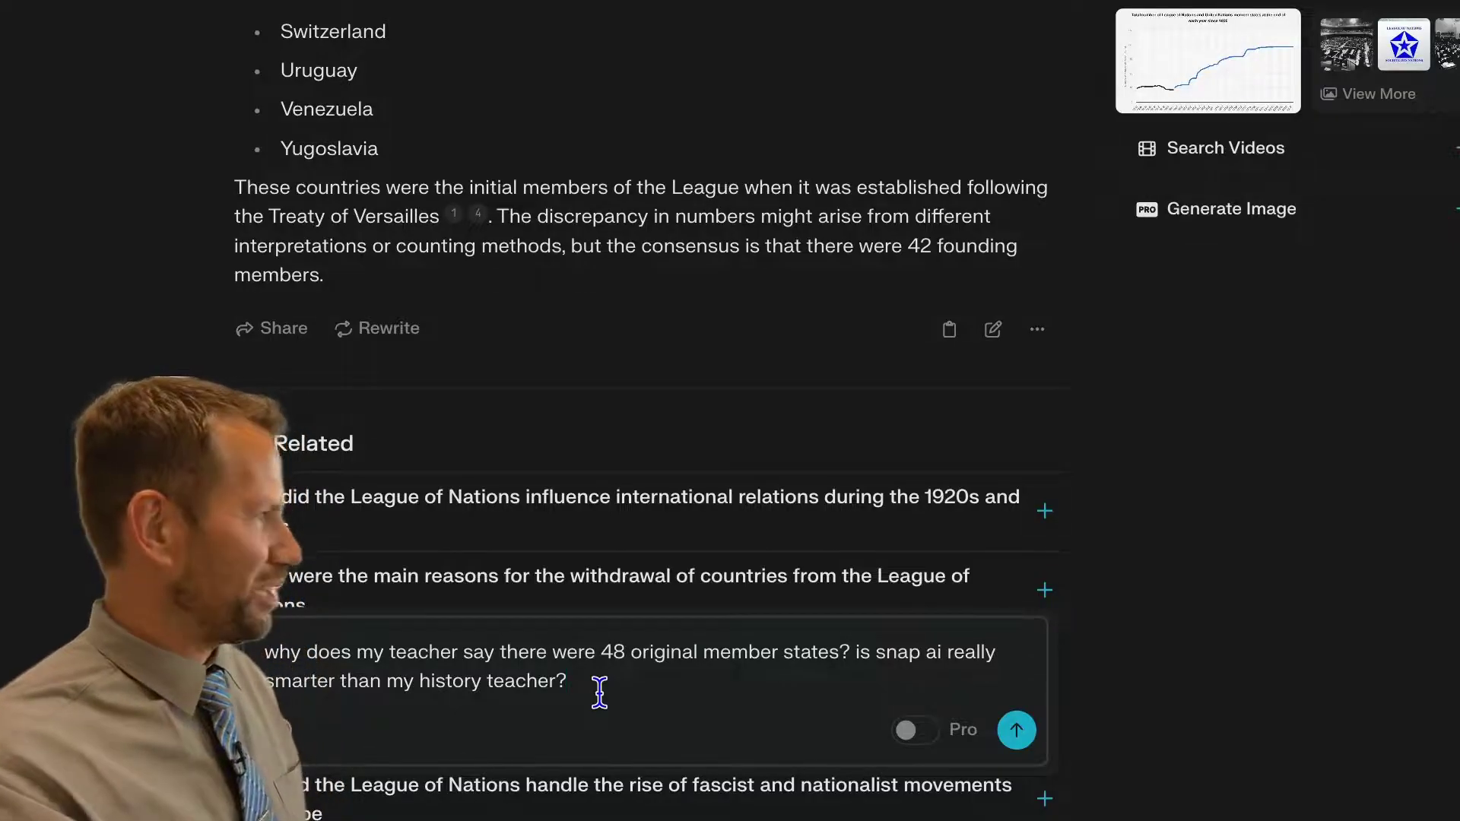
{"action": "left_click", "coordinate": [909, 737]}
{"action": "left_click", "coordinate": [1017, 732]}
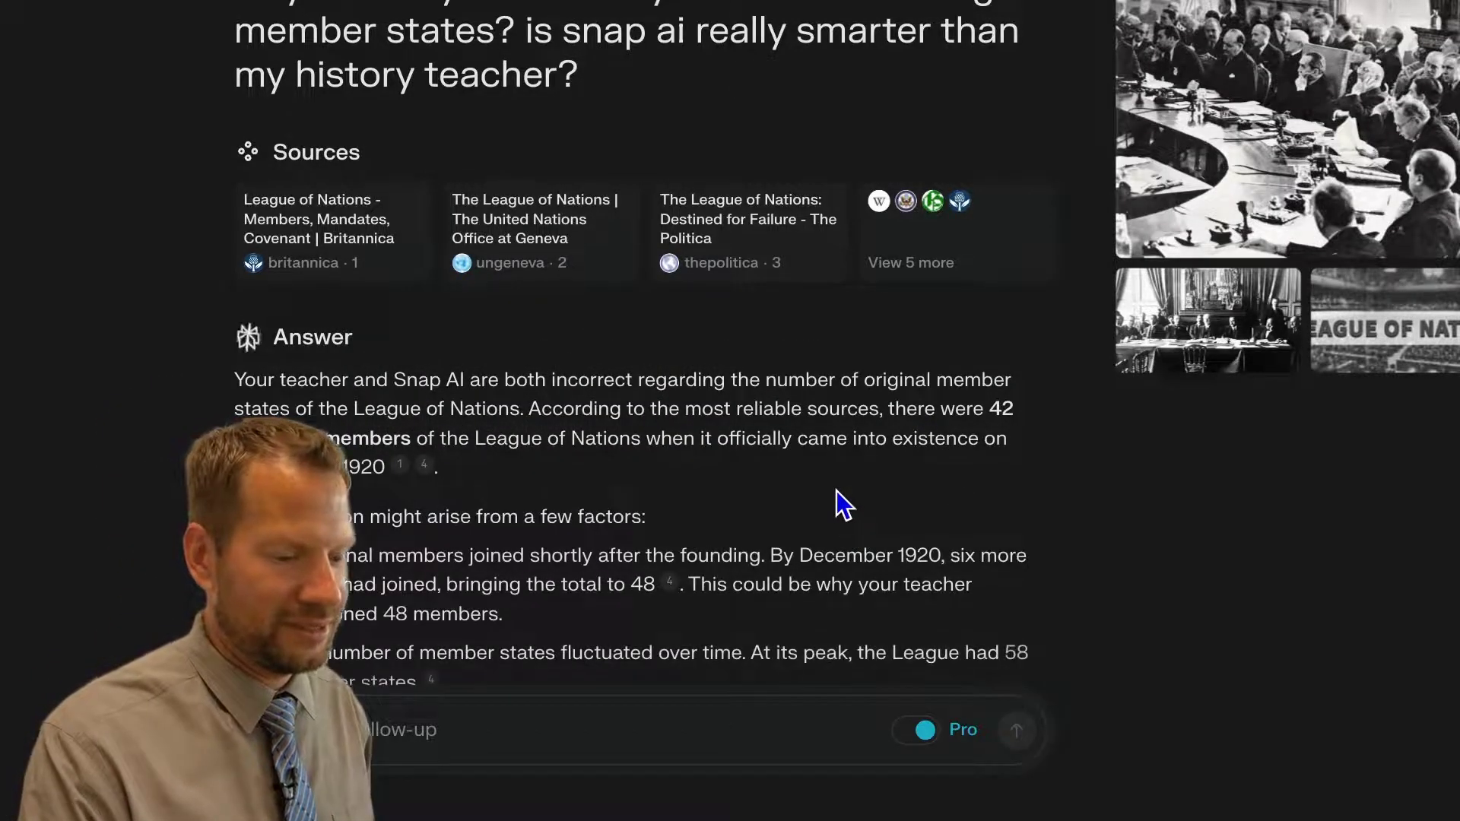
Read the follow-up answer through to the related questions, highlighting the point about additional members joining shortly after the founding.
{"action": "scroll", "coordinate": [837, 490], "scroll_direction": "down", "scroll_amount": 2}
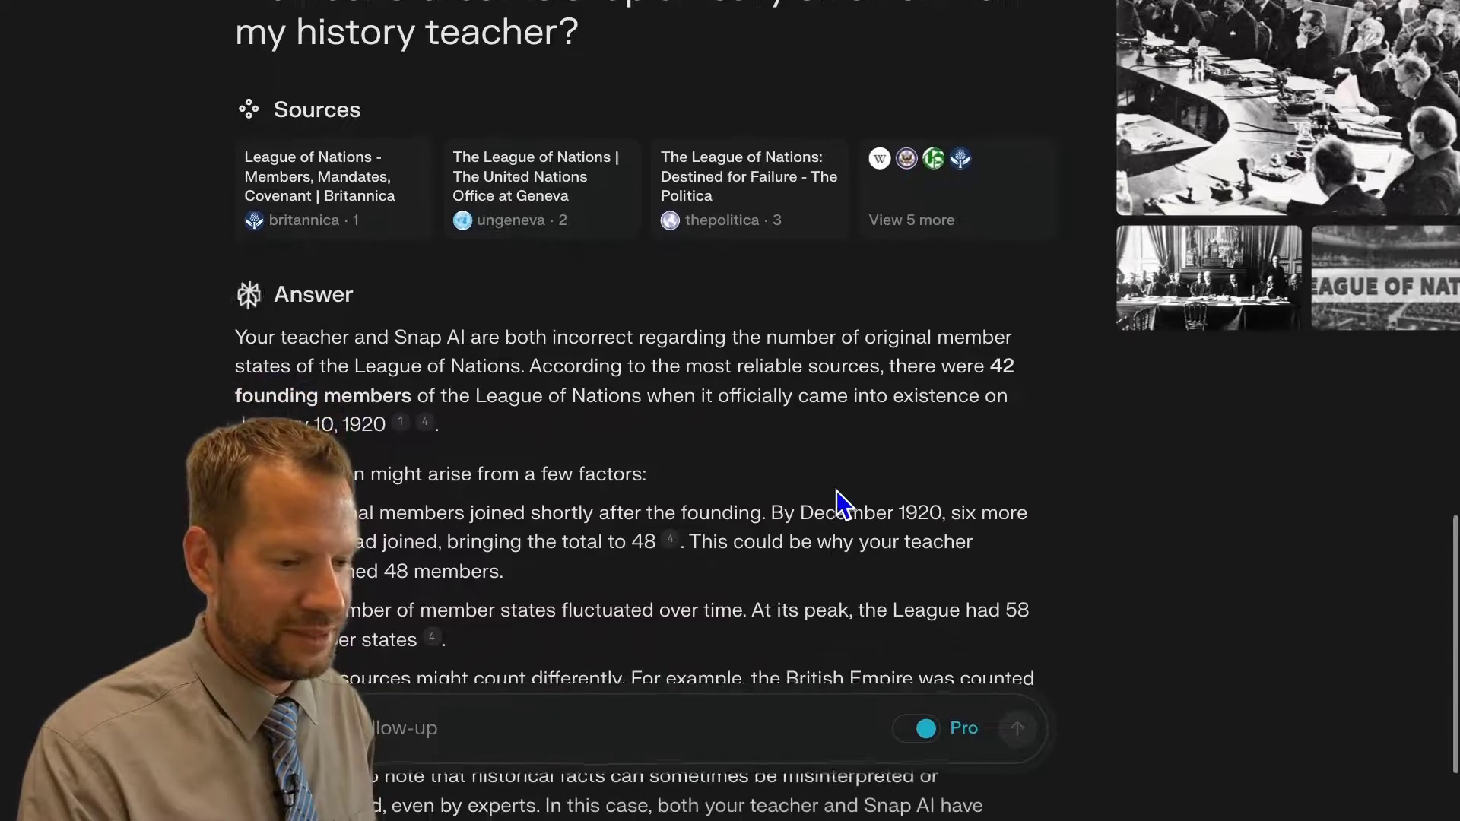
{"action": "scroll", "coordinate": [835, 486], "scroll_direction": "down", "scroll_amount": 3}
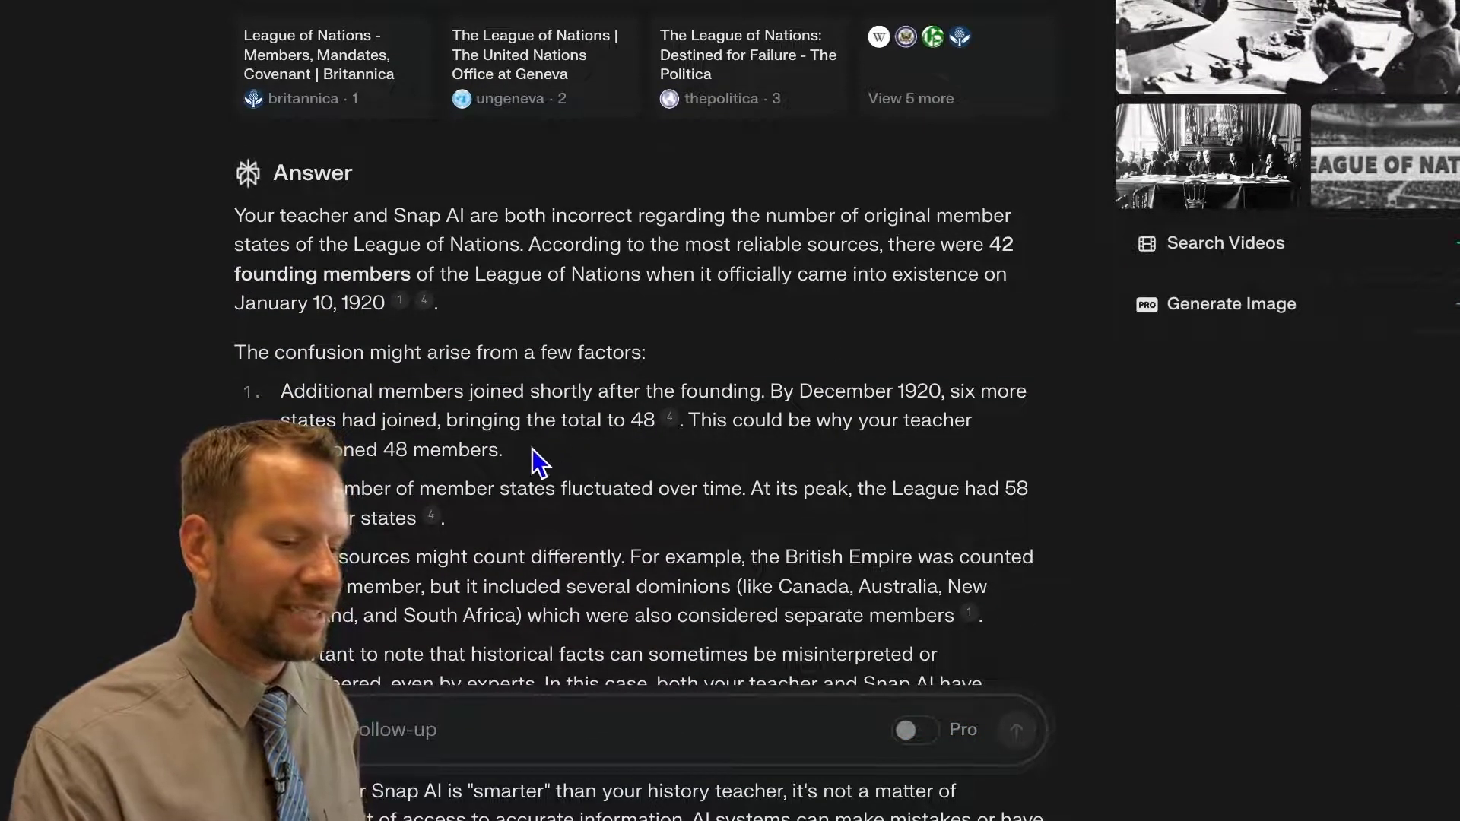
{"action": "left_click_drag", "start_coordinate": [554, 466], "coordinate": [346, 393]}
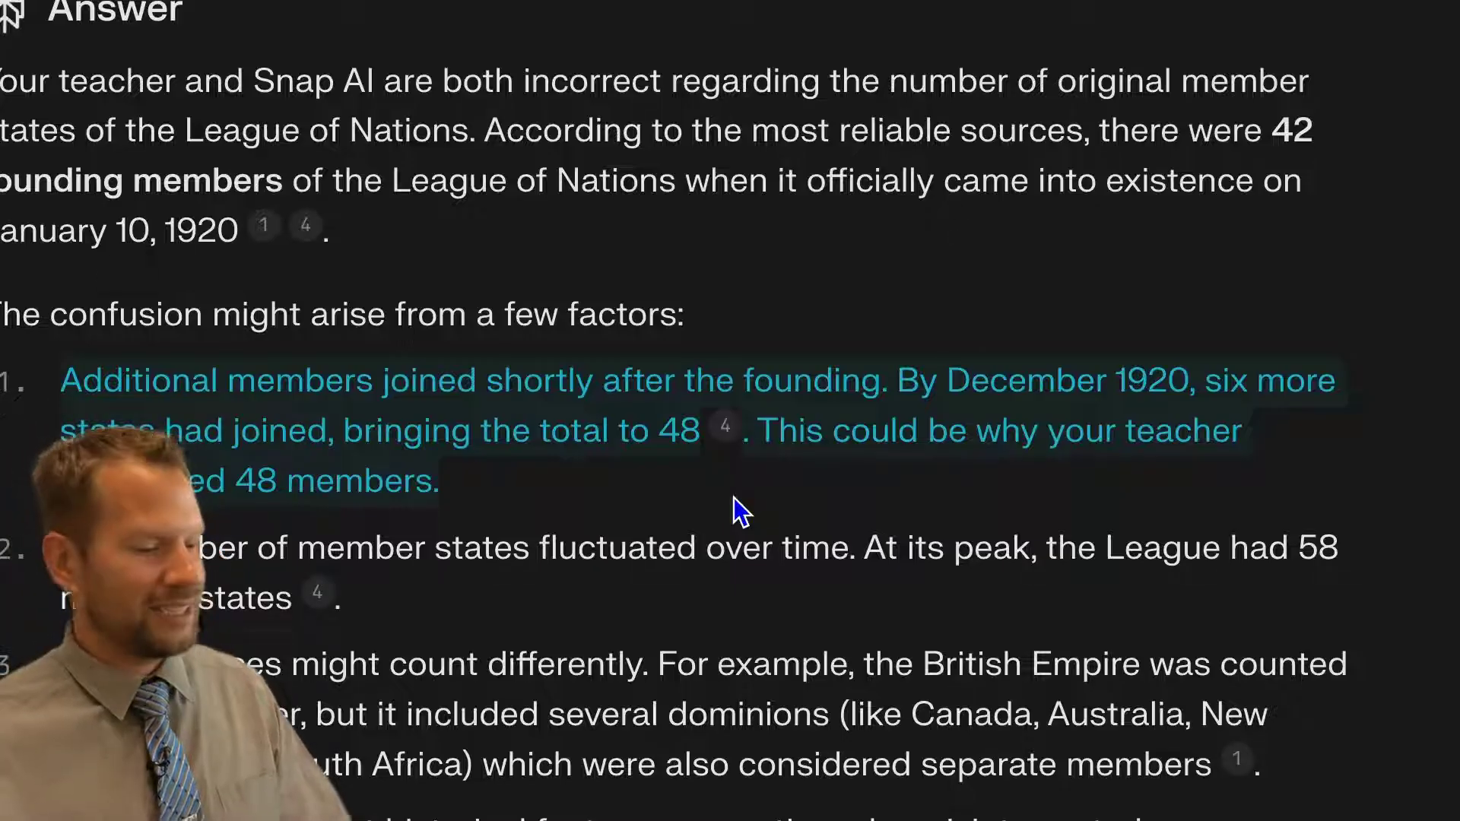
{"action": "scroll", "coordinate": [733, 497], "scroll_direction": "down", "scroll_amount": 10}
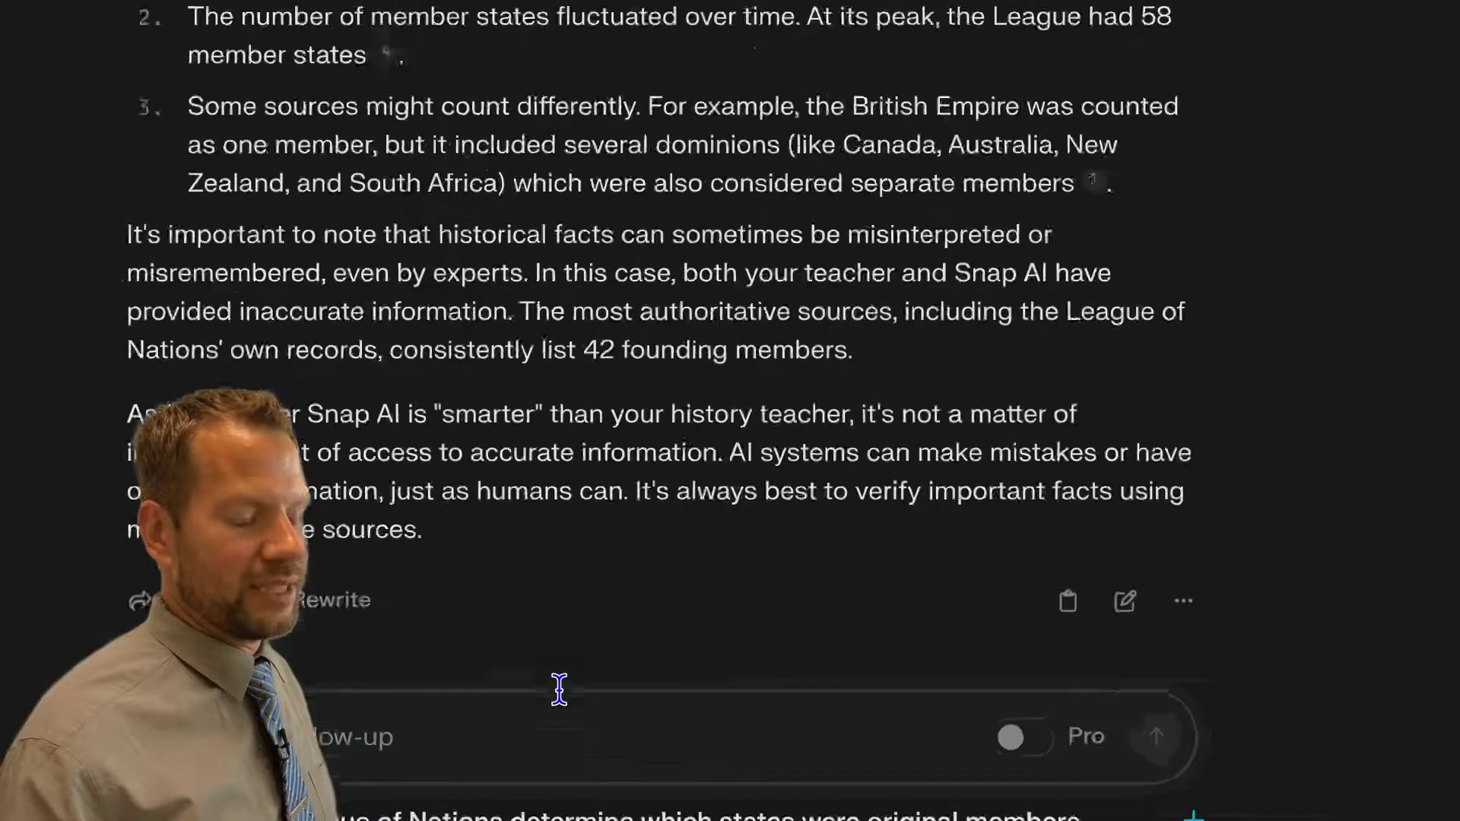
{"action": "scroll", "coordinate": [560, 690], "scroll_direction": "down", "scroll_amount": 7}
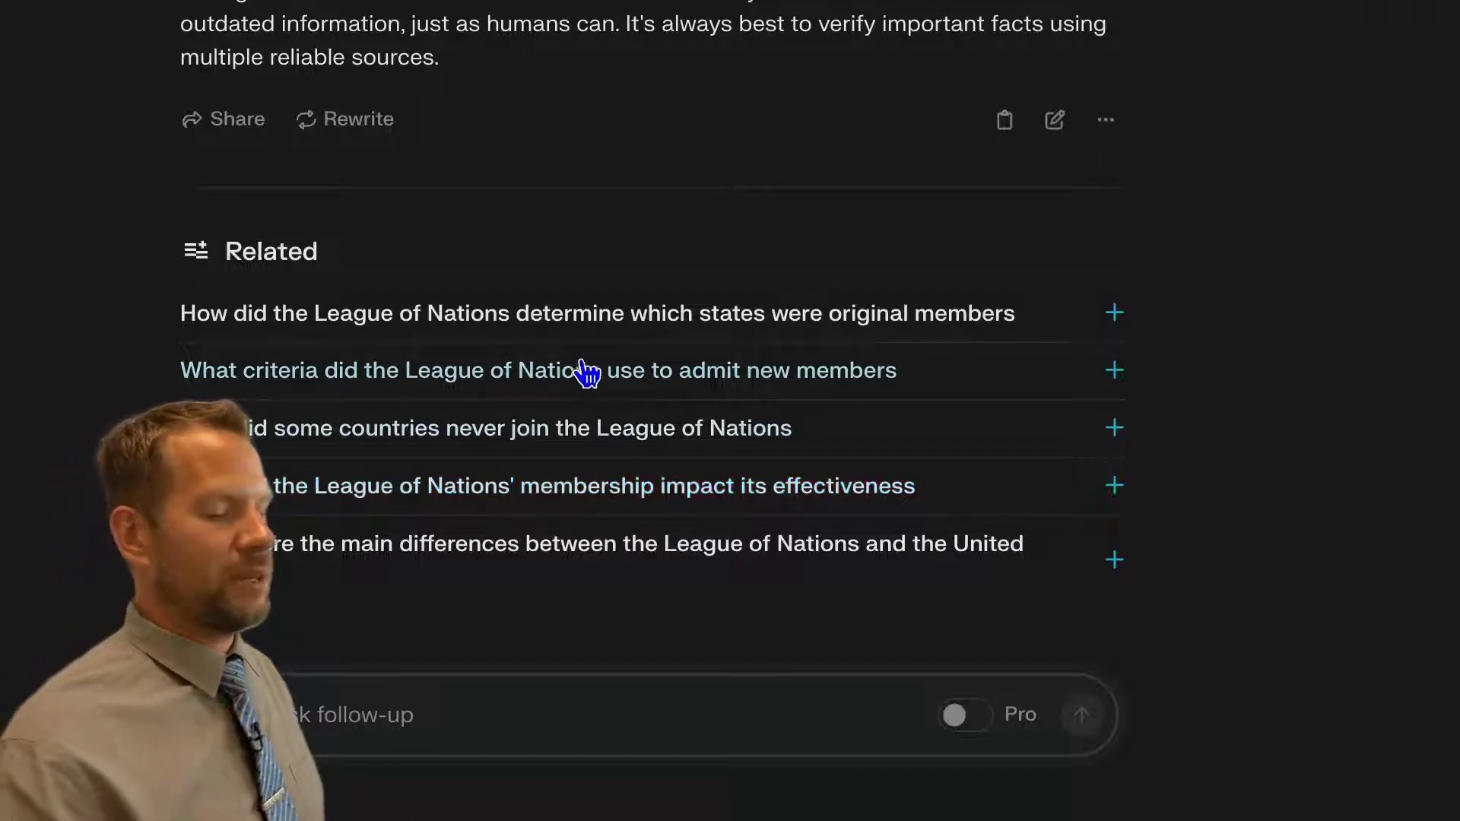
Submit a follow-up asking for a "youtube video that is reliable on the topic of the league of nations".
{"action": "left_click", "coordinate": [470, 705]}
{"action": "key", "text": "ctrl+v"}
{"action": "type", "text": "youtu"}
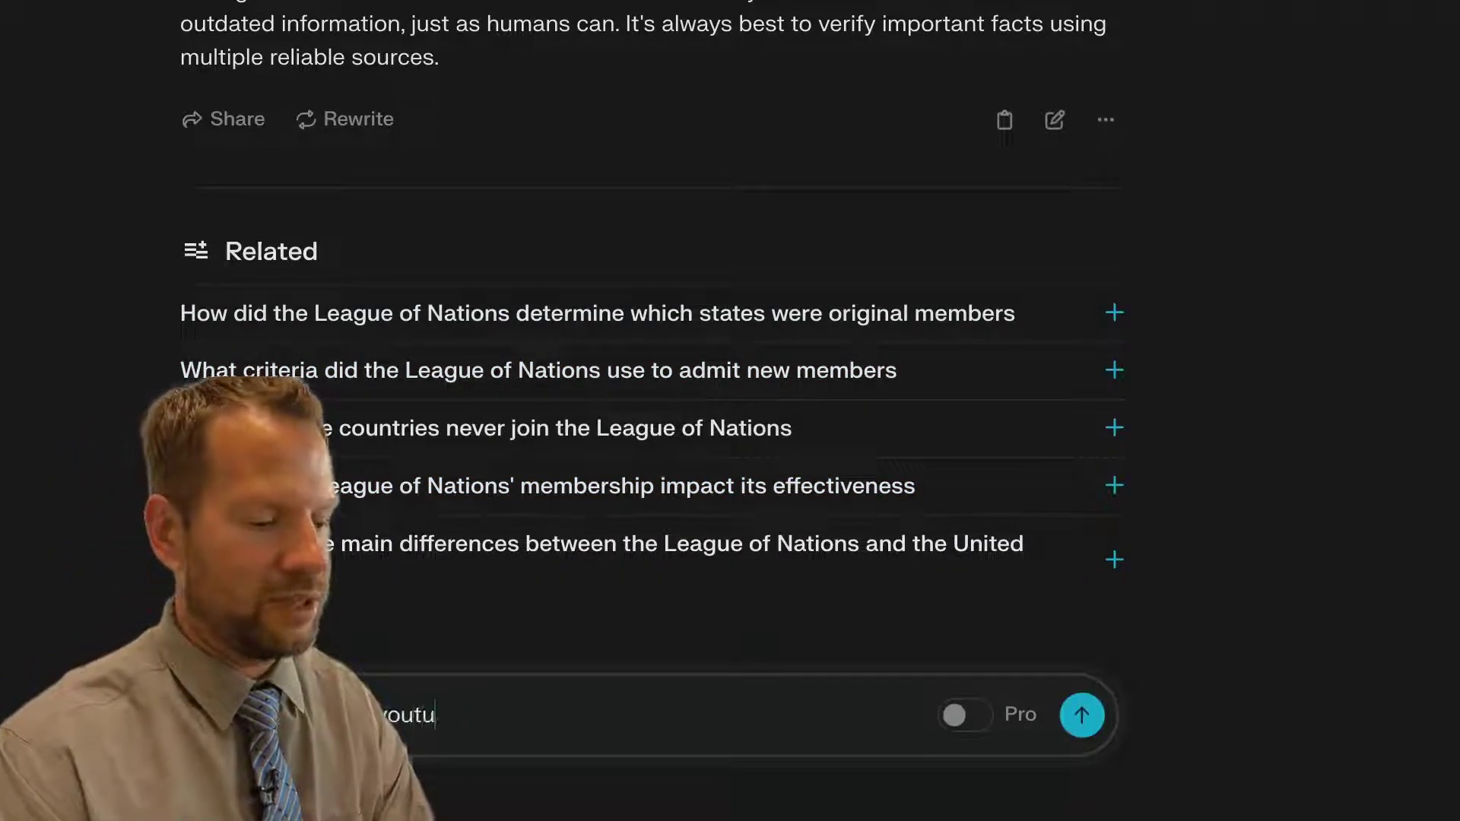
{"action": "type", "text": "be video that is reliab"}
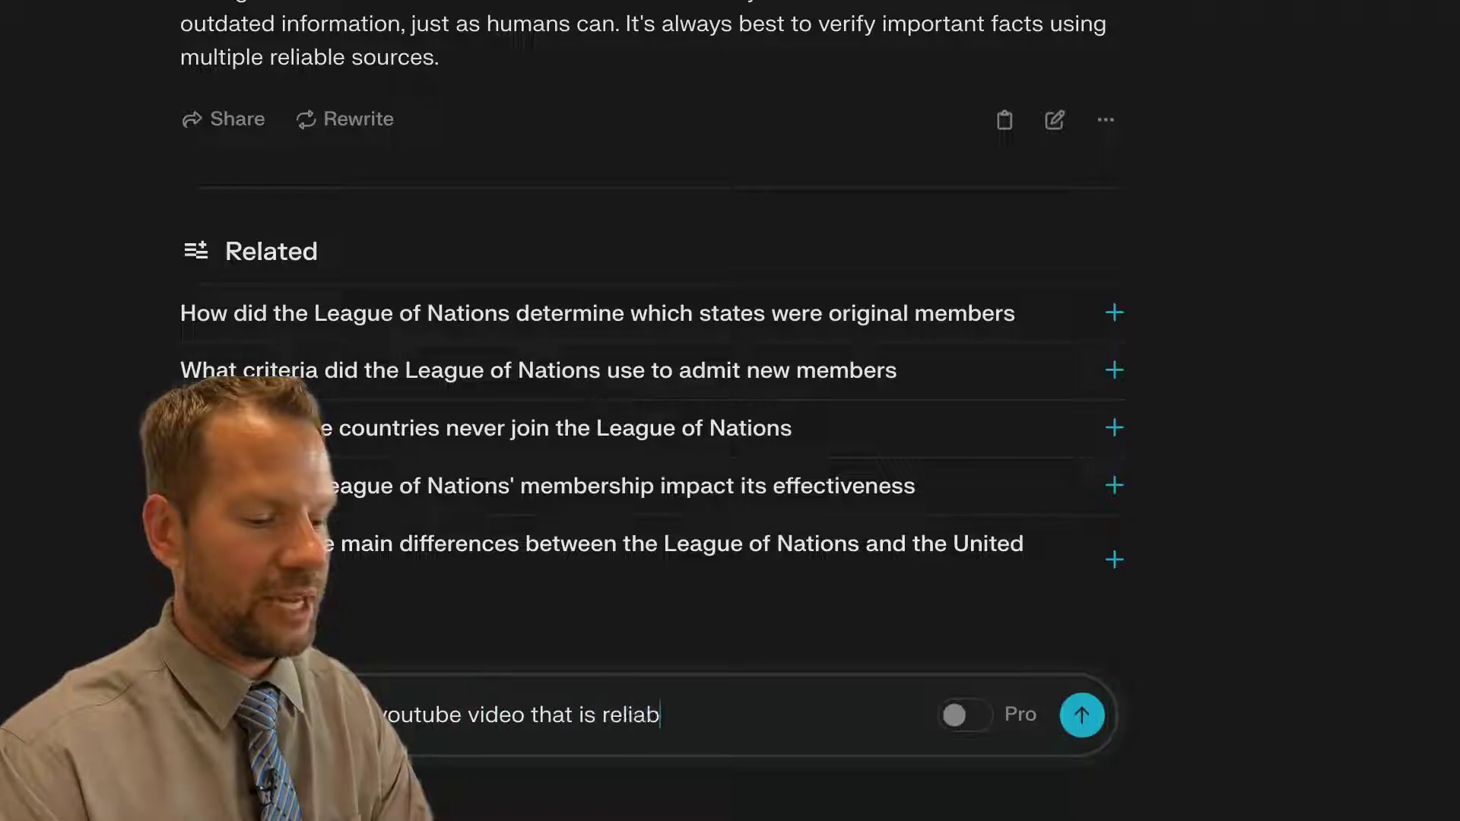
{"action": "type", "text": "le on the topic of the league of nations"}
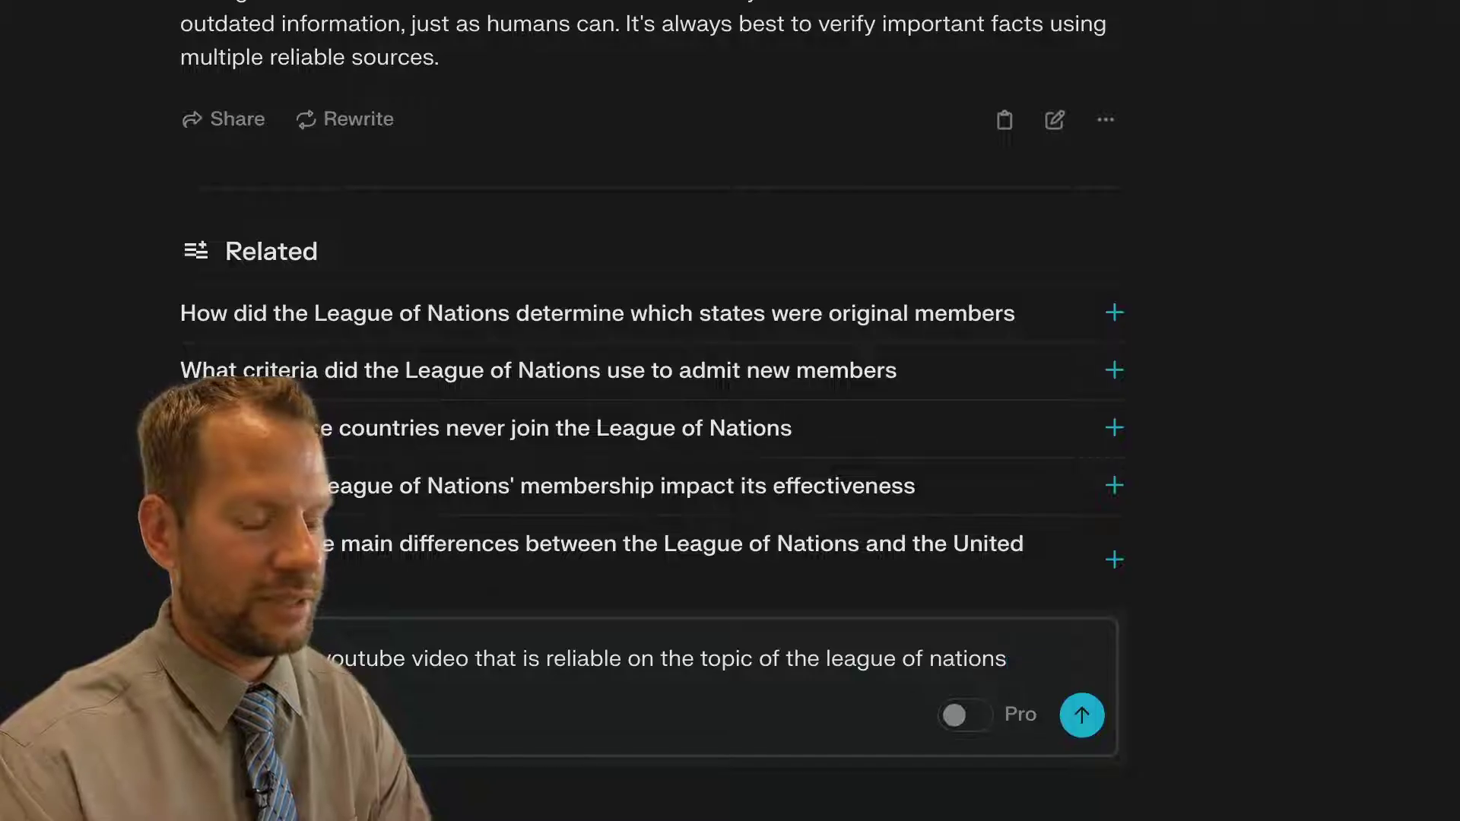
{"action": "left_click", "coordinate": [1080, 720]}
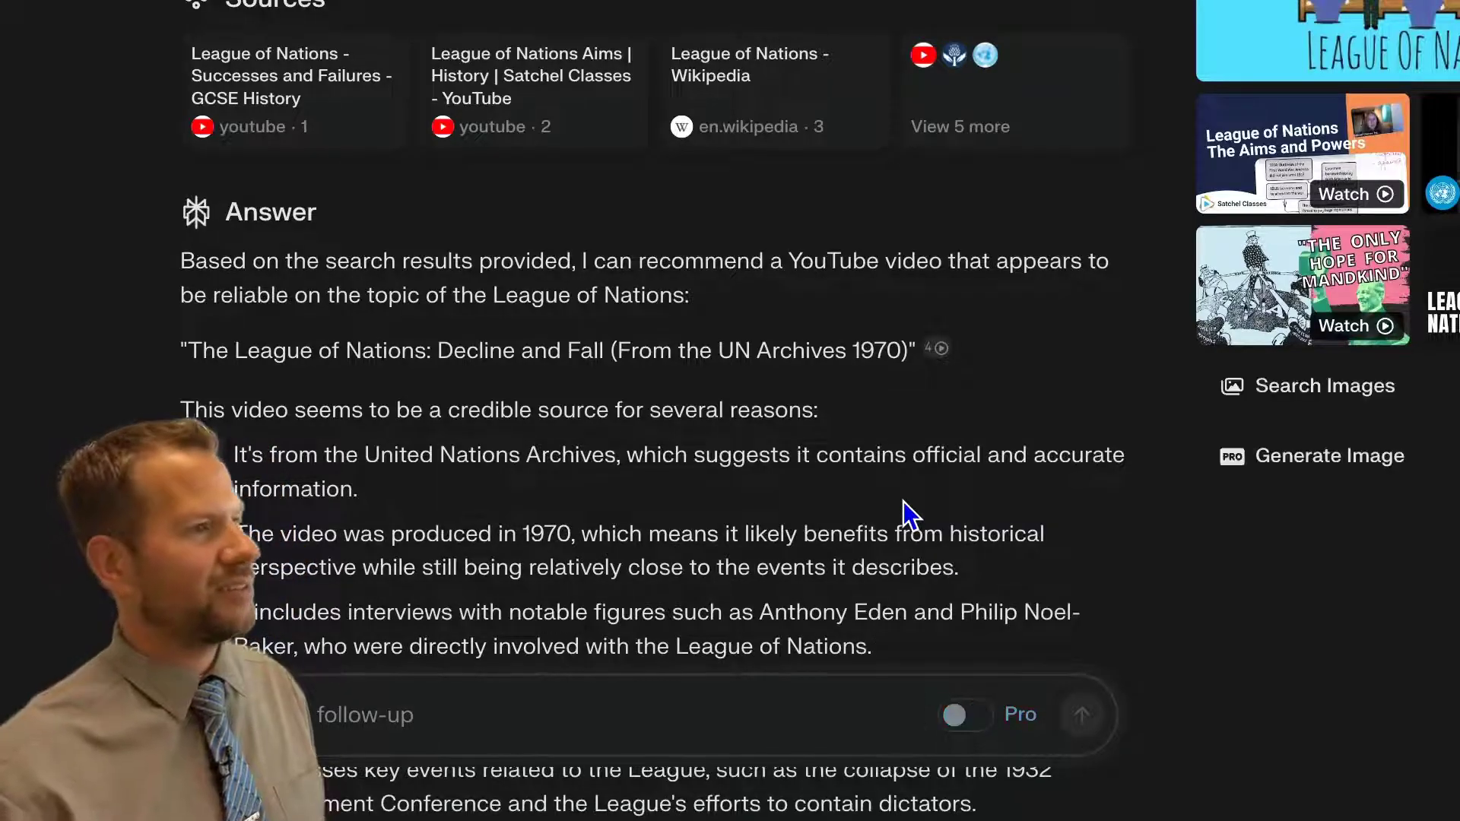
Examine the full source list for the YouTube video answer, close it and read why the video is recommended.
{"action": "scroll", "coordinate": [303, 212], "scroll_direction": "up", "scroll_amount": 1}
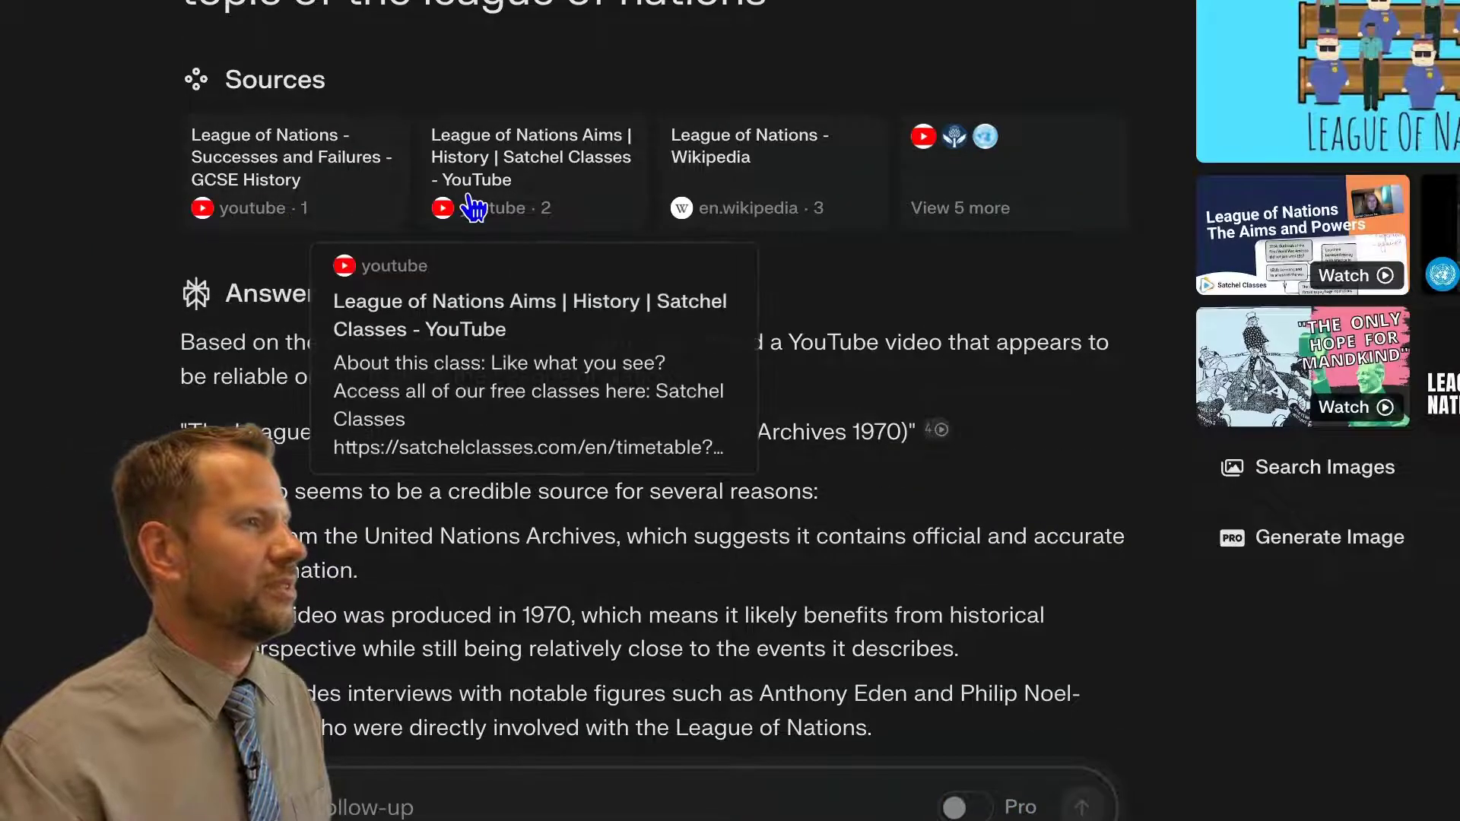
{"action": "left_click", "coordinate": [961, 216]}
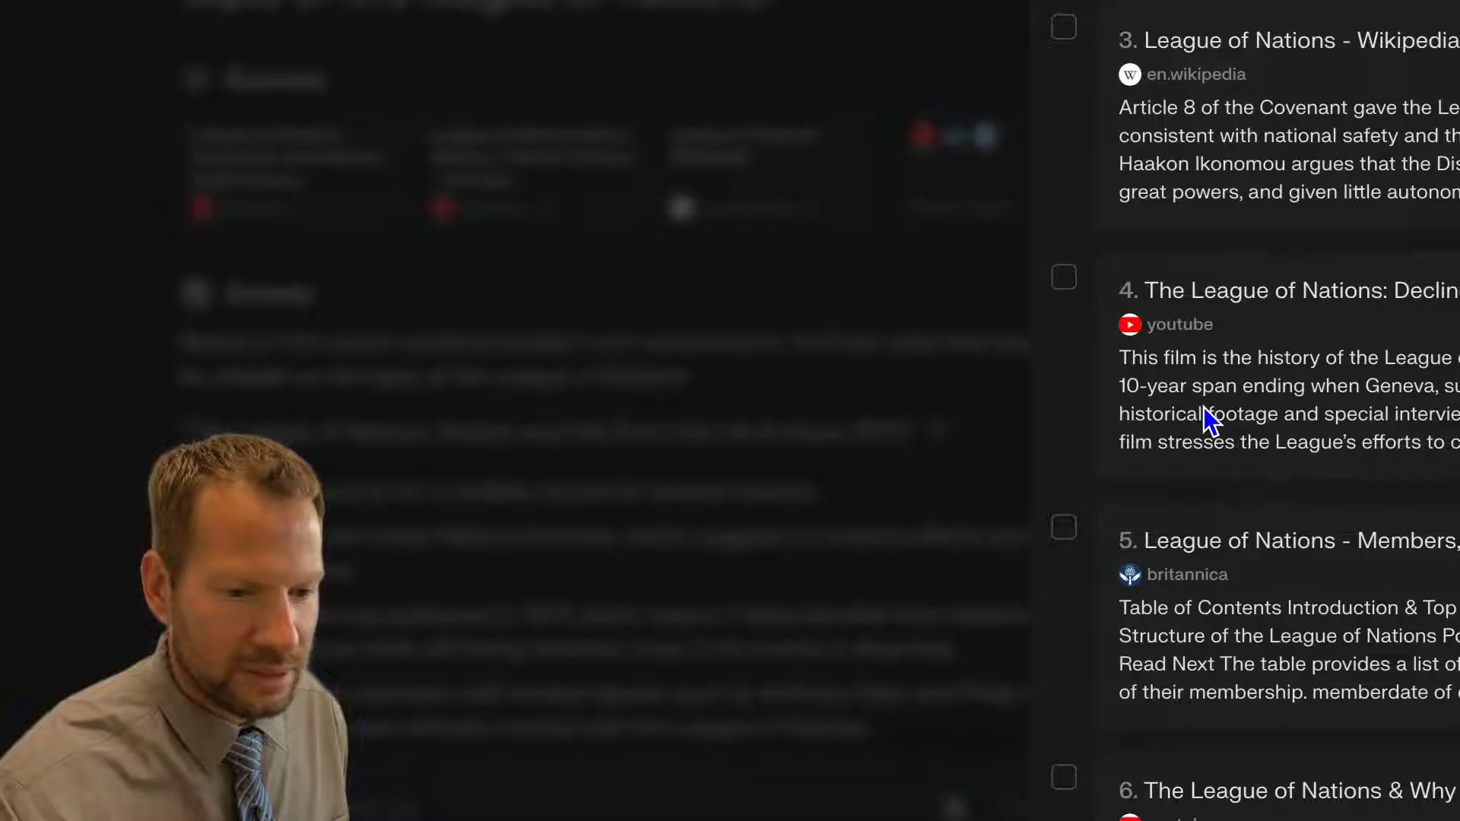
{"action": "left_click", "coordinate": [998, 304]}
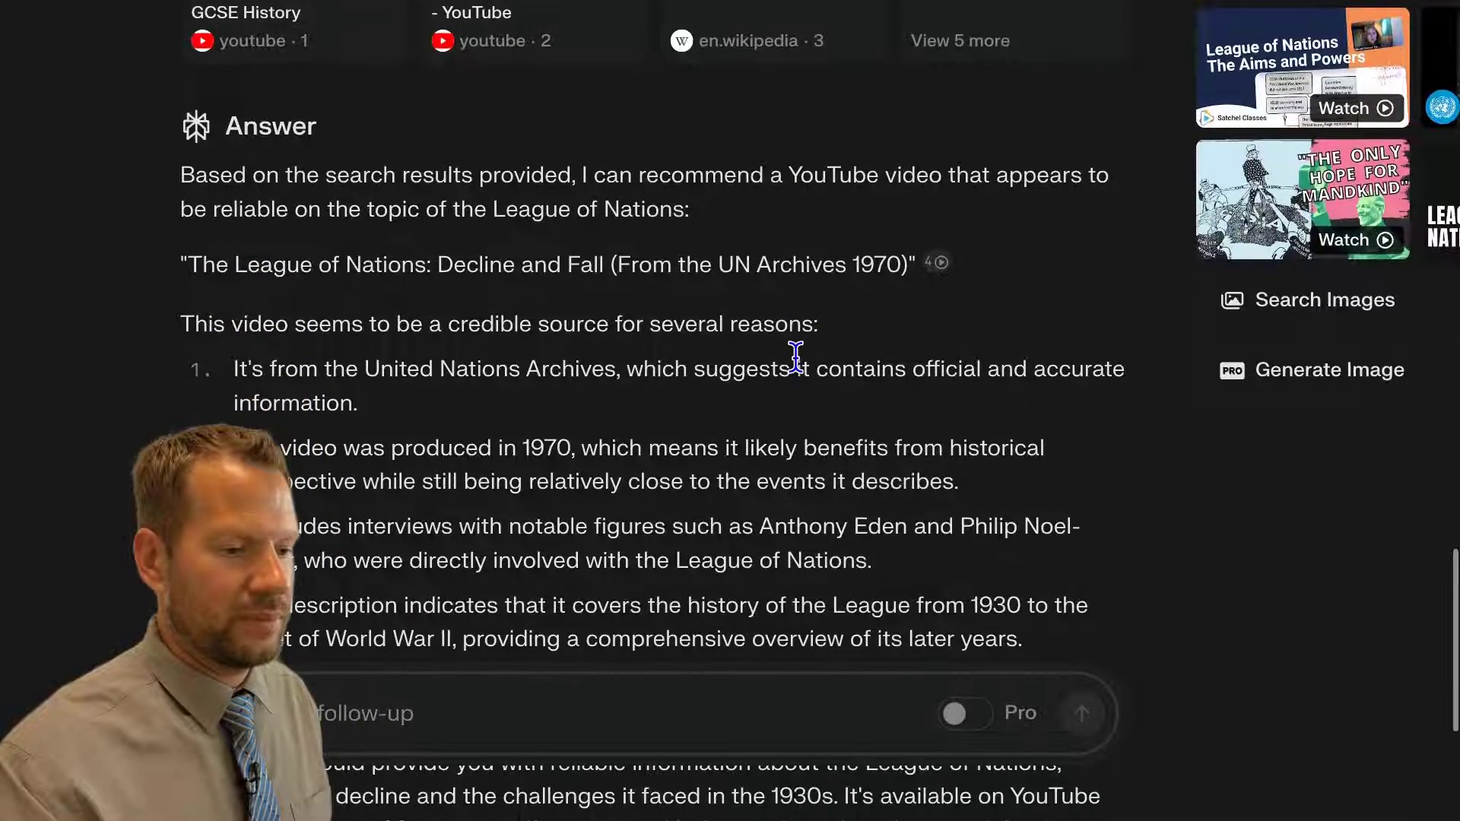
{"action": "scroll", "coordinate": [792, 355], "scroll_direction": "up", "scroll_amount": 3}
{"action": "scroll", "coordinate": [535, 627], "scroll_direction": "down", "scroll_amount": 3}
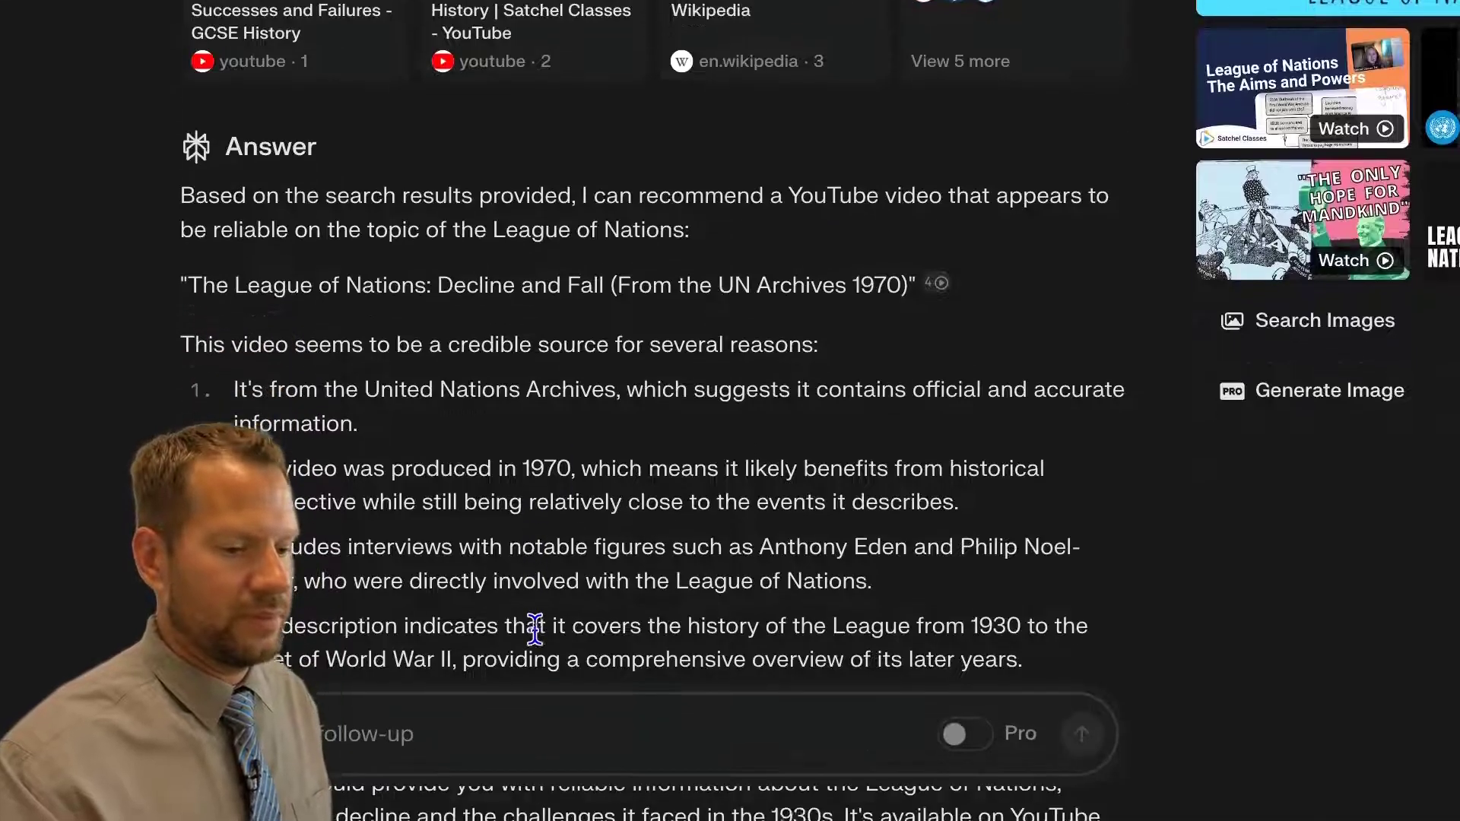